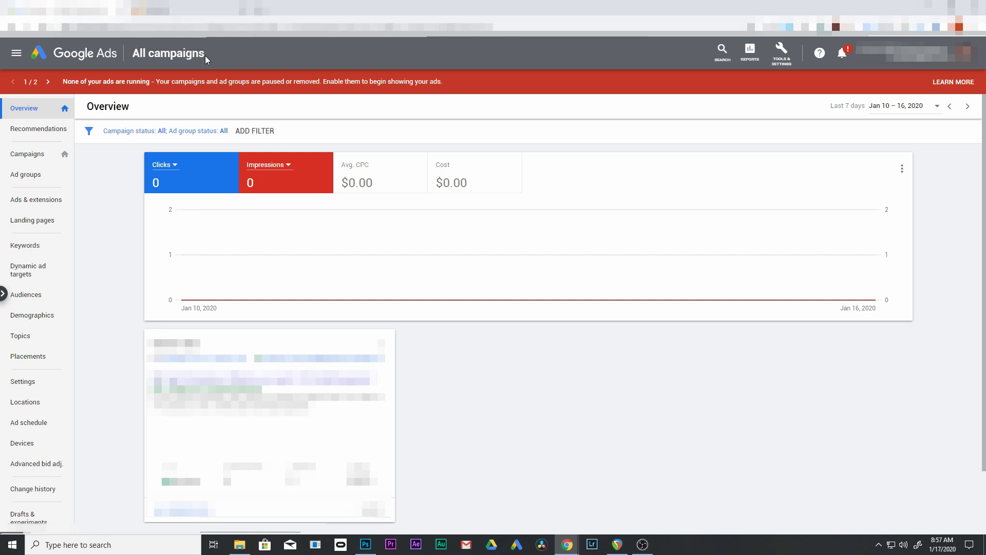
Switch to Google Analytics and select the tracking ID in the Google Shopping Course property settings
{"action": "left_click", "coordinate": [213, 10]}
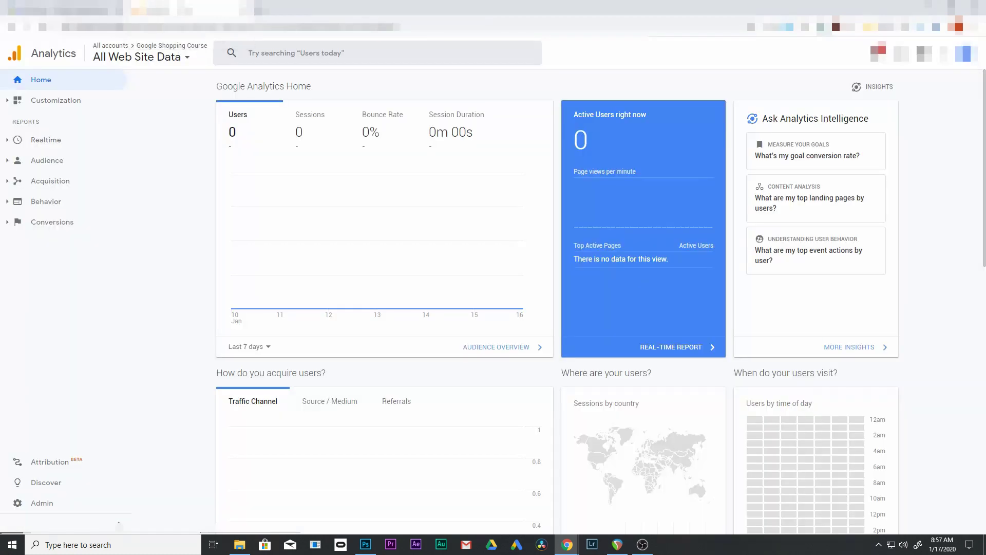
{"action": "left_click", "coordinate": [42, 504]}
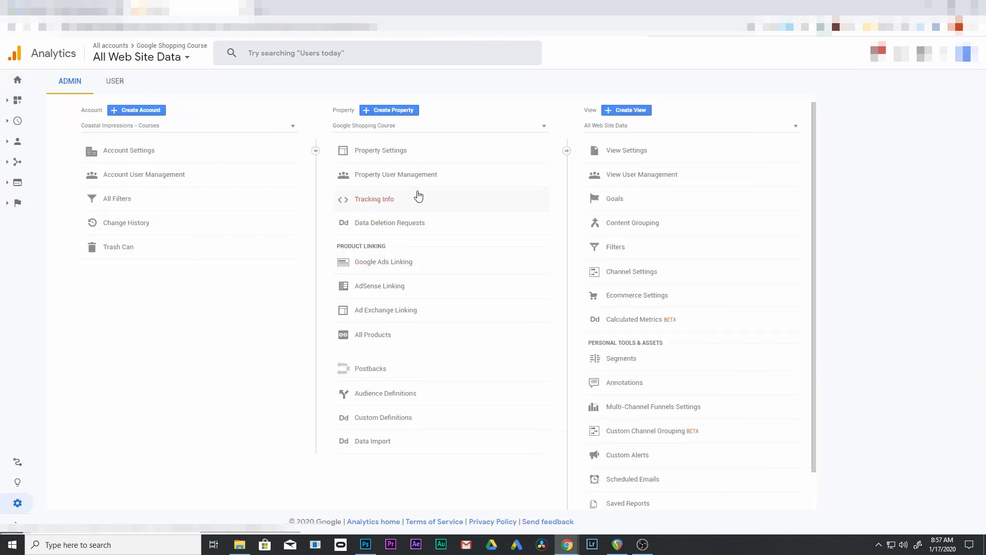
{"action": "left_click", "coordinate": [404, 162]}
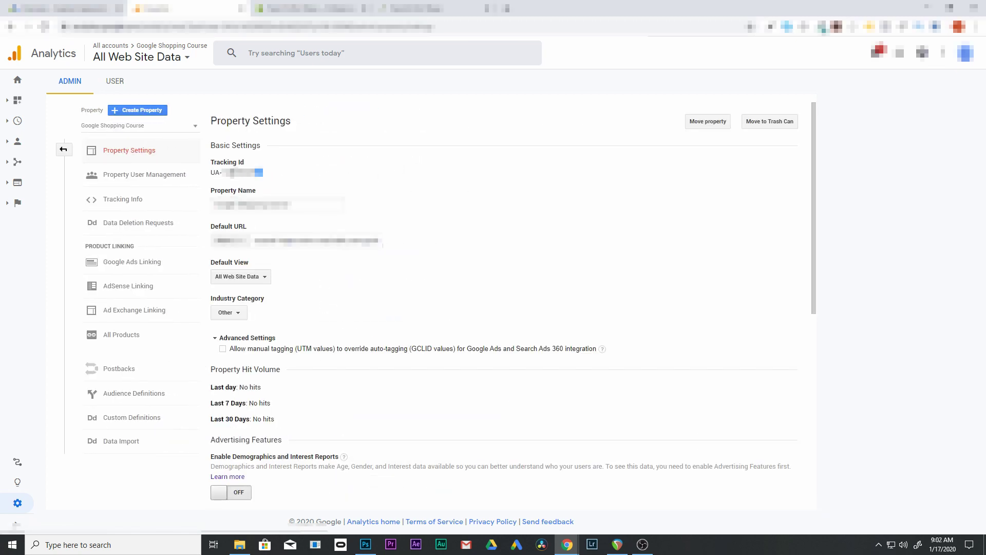
{"action": "triple_click", "coordinate": [216, 172]}
{"action": "left_click", "coordinate": [281, 173]}
{"action": "left_click_drag", "start_coordinate": [267, 173], "coordinate": [220, 173]}
{"action": "left_click", "coordinate": [221, 173]}
Switch to the Shopify admin and open the online store's preferences containing the Google Analytics account setting
{"action": "key", "text": "ctrl+Tab"}
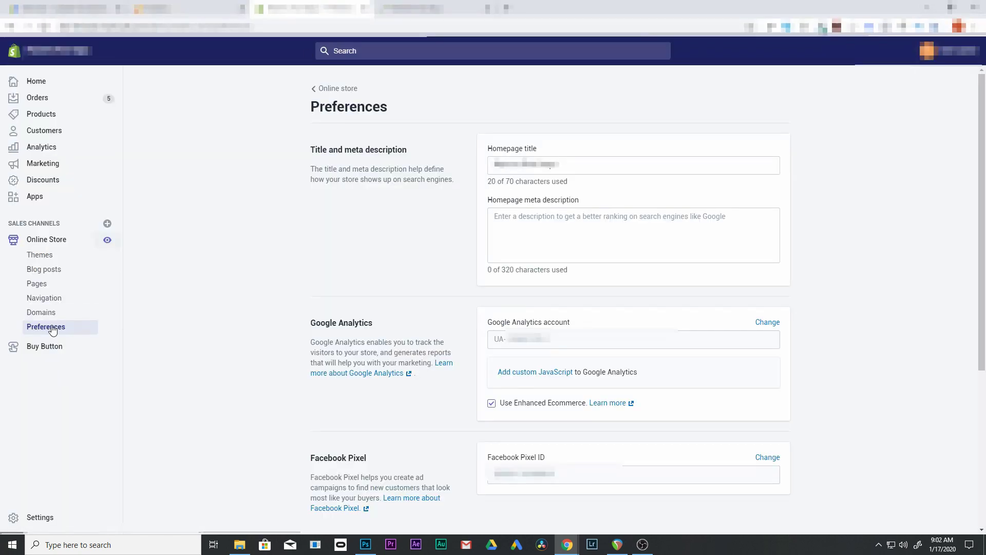
{"action": "left_click", "coordinate": [56, 255]}
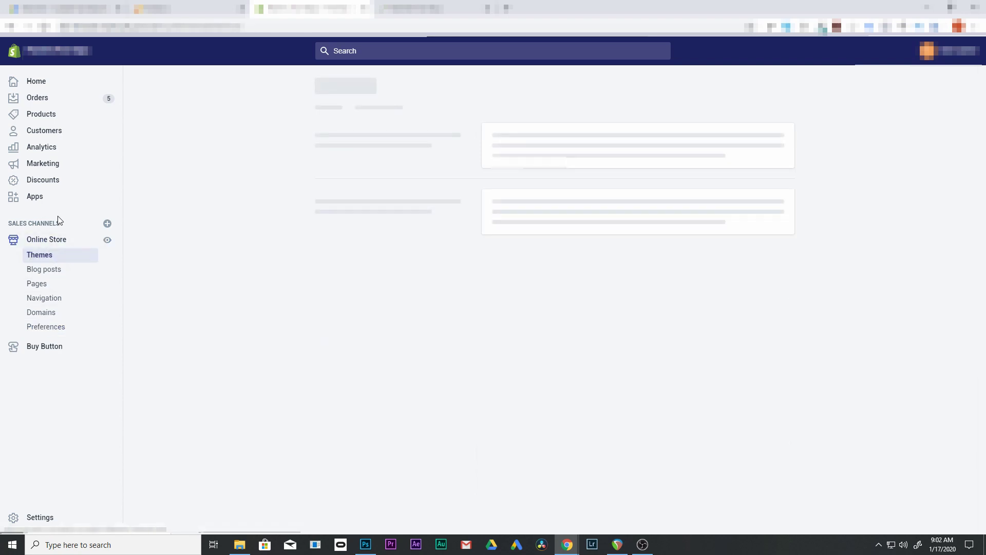
{"action": "left_click", "coordinate": [48, 326]}
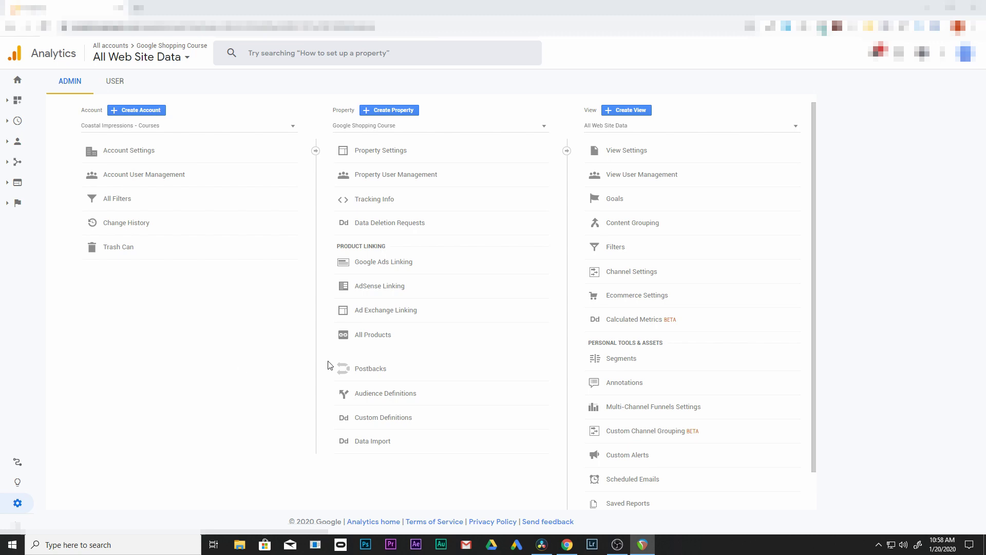
In Google Analytics, save the All Web Site Data view's ecommerce settings with Ecommerce and Enhanced Ecommerce Reporting on
{"action": "left_click", "coordinate": [635, 296]}
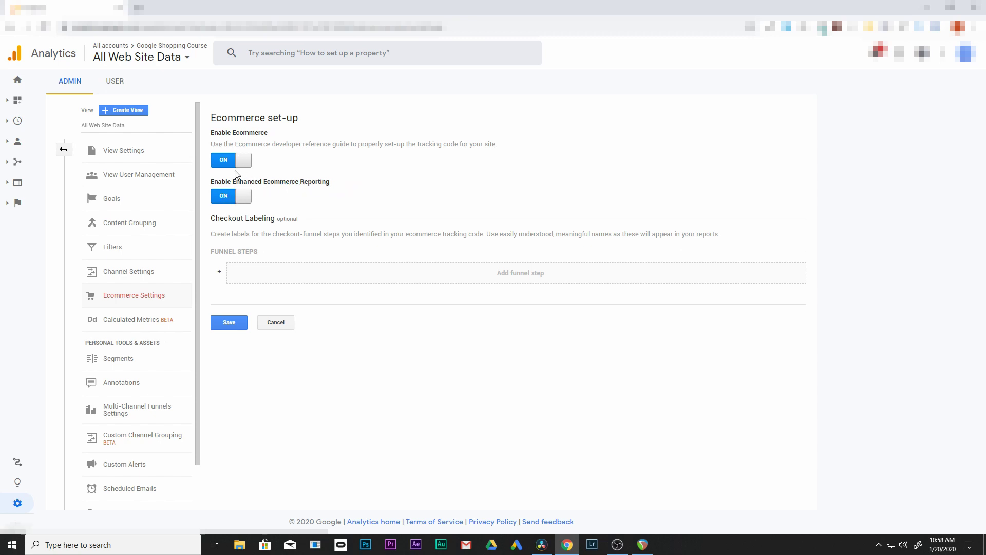
{"action": "left_click", "coordinate": [230, 327]}
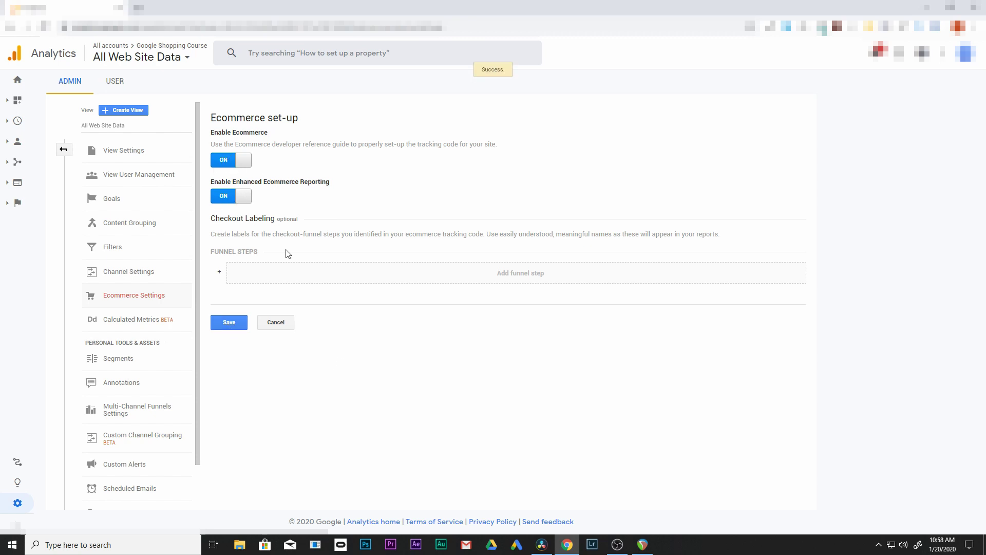
Start a Google Ads link group for the Coastal Impressions property and choose the last listed Google Ads account to link
{"action": "left_click", "coordinate": [12, 506]}
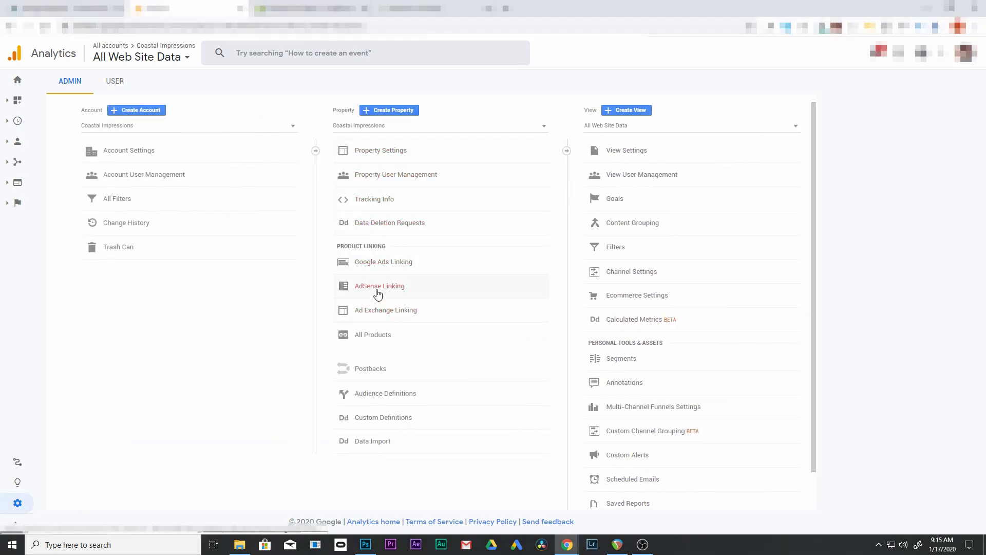
{"action": "left_click", "coordinate": [380, 263]}
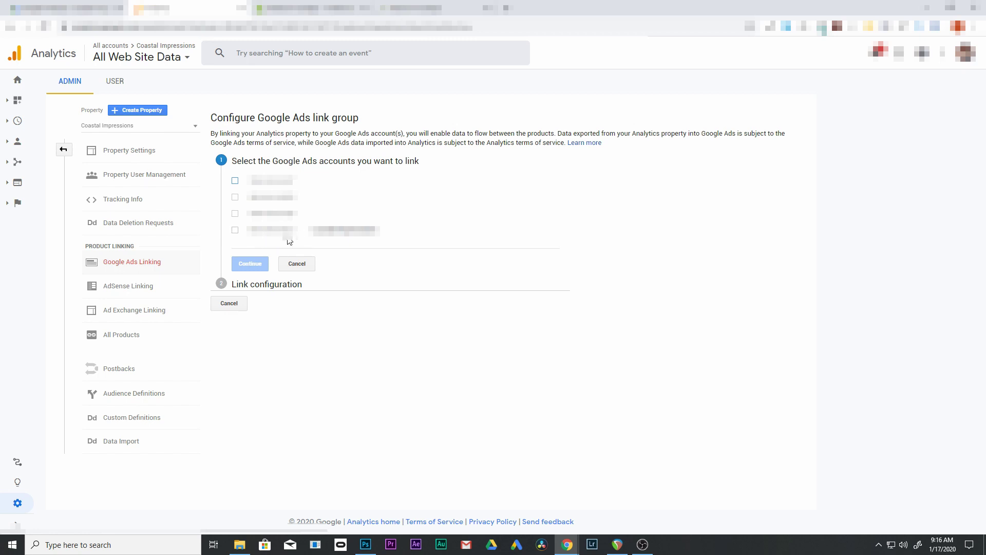
{"action": "key", "text": "ctrl+shift+Tab"}
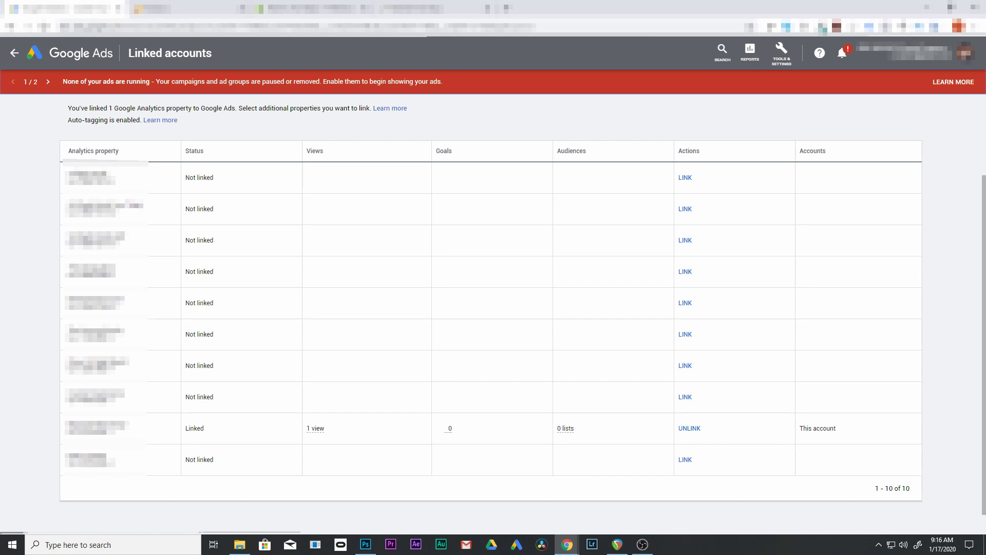
{"action": "key", "text": "ctrl+Tab"}
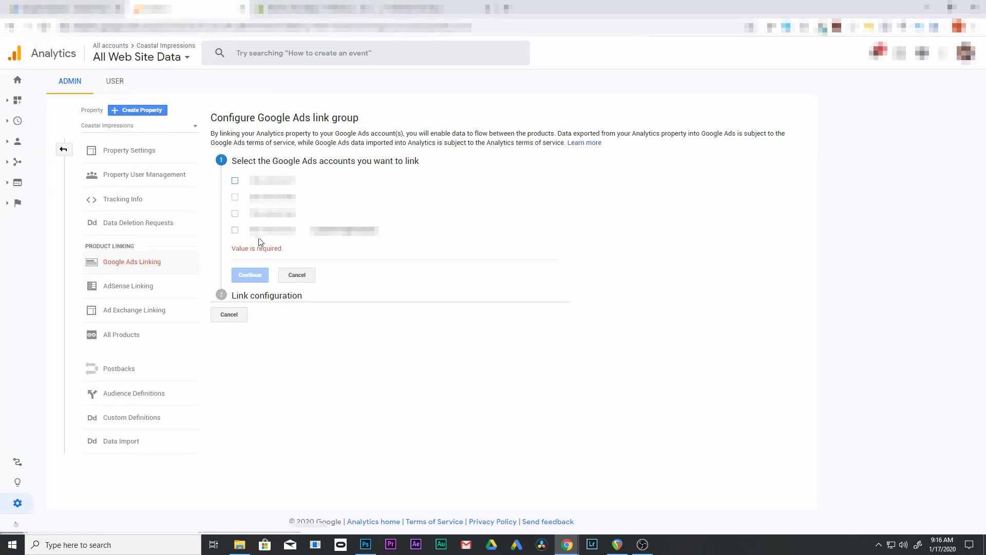
{"action": "left_click", "coordinate": [235, 230]}
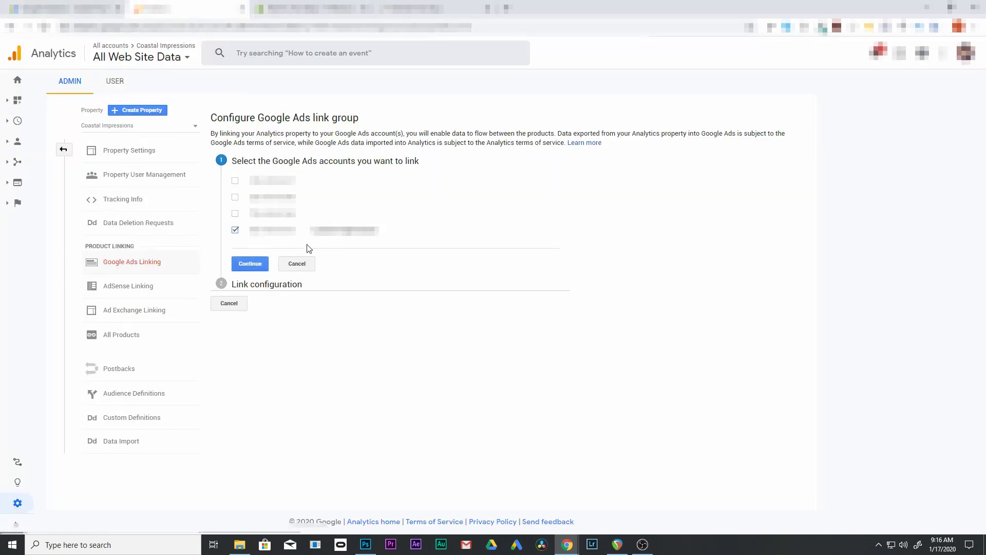
{"action": "left_click", "coordinate": [259, 266]}
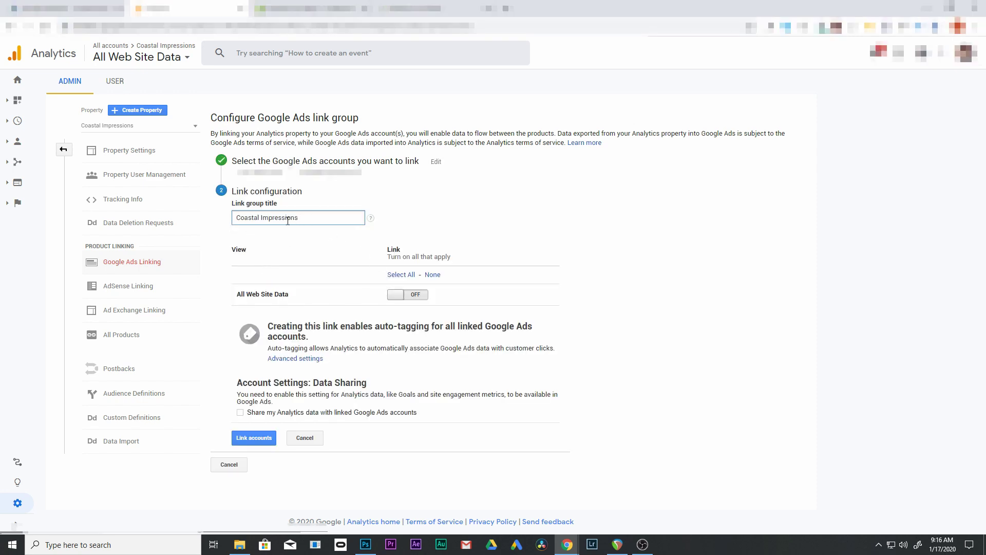
Link the accounts under the group title Coastal Impressions, with linking turned on for the All Web Site Data view
{"action": "left_click", "coordinate": [400, 297]}
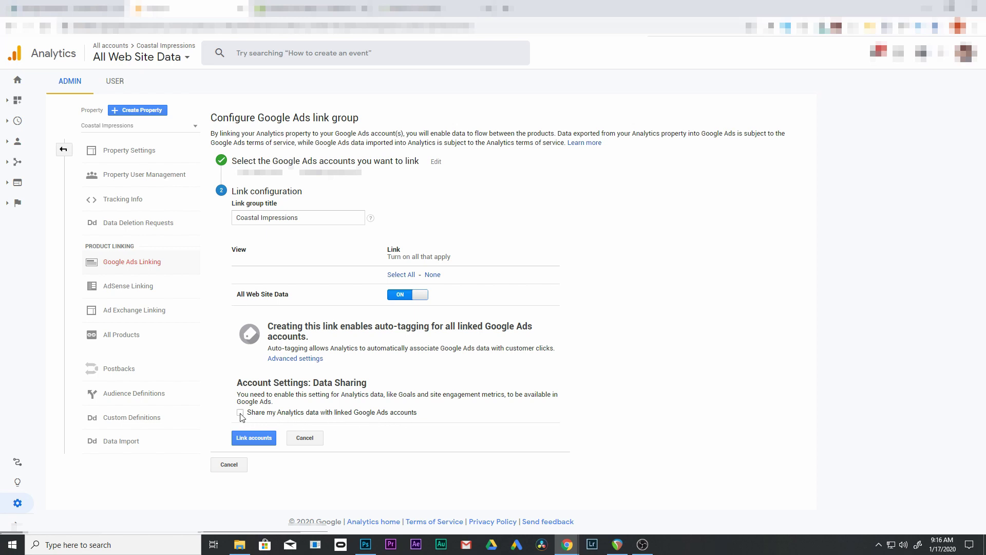
{"action": "left_click", "coordinate": [263, 439]}
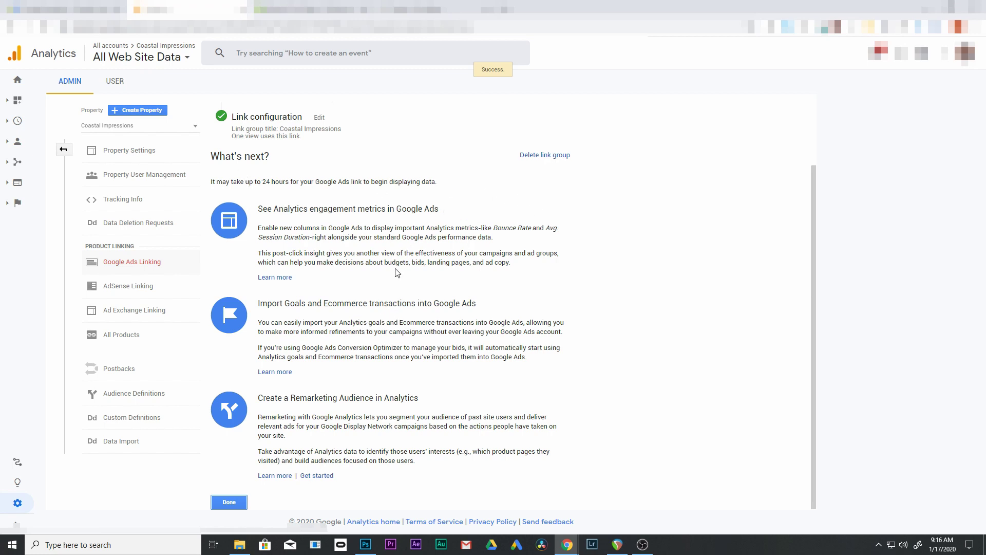
{"action": "left_click", "coordinate": [229, 502]}
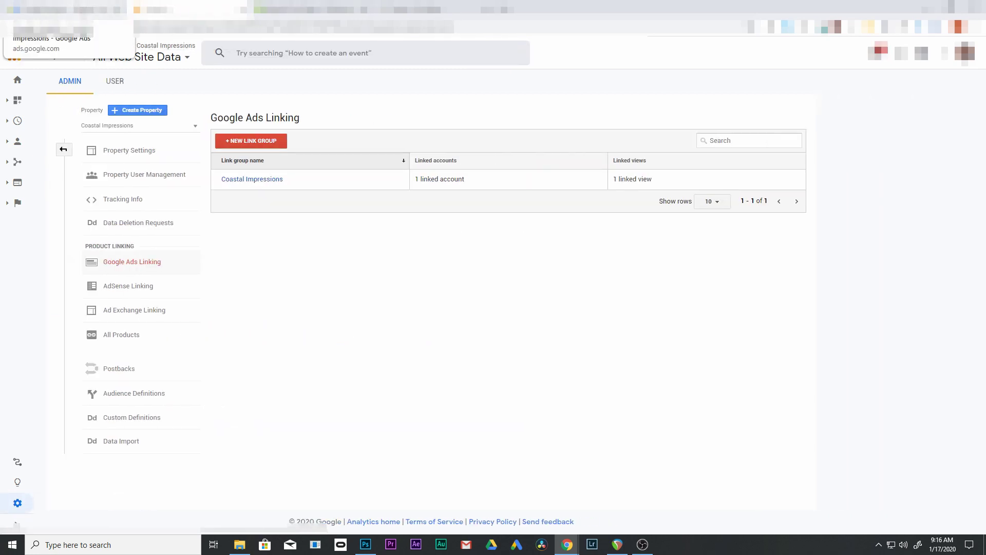
Switch to Google Ads and review the link status of the Google Analytics properties under linked accounts
{"action": "left_click", "coordinate": [67, 9]}
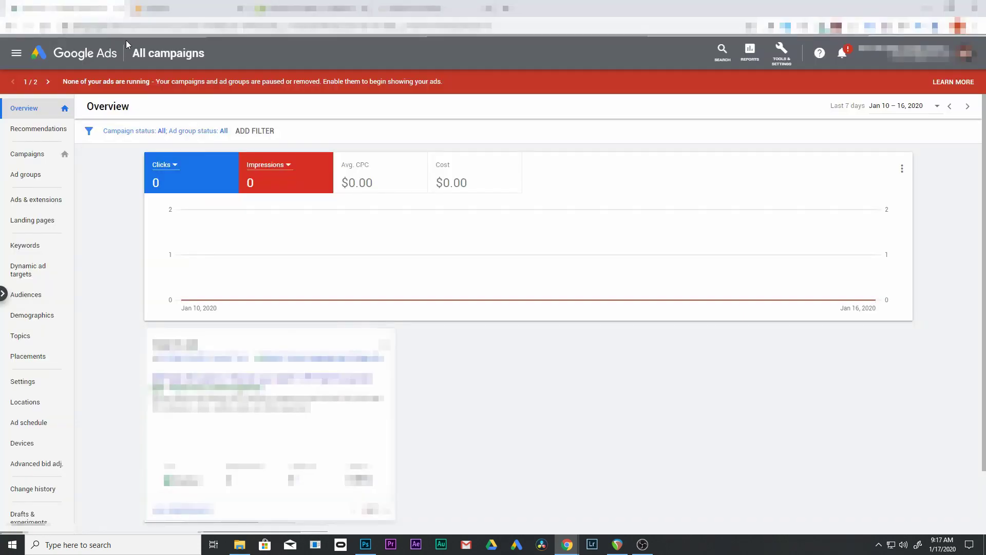
{"action": "left_click", "coordinate": [789, 60]}
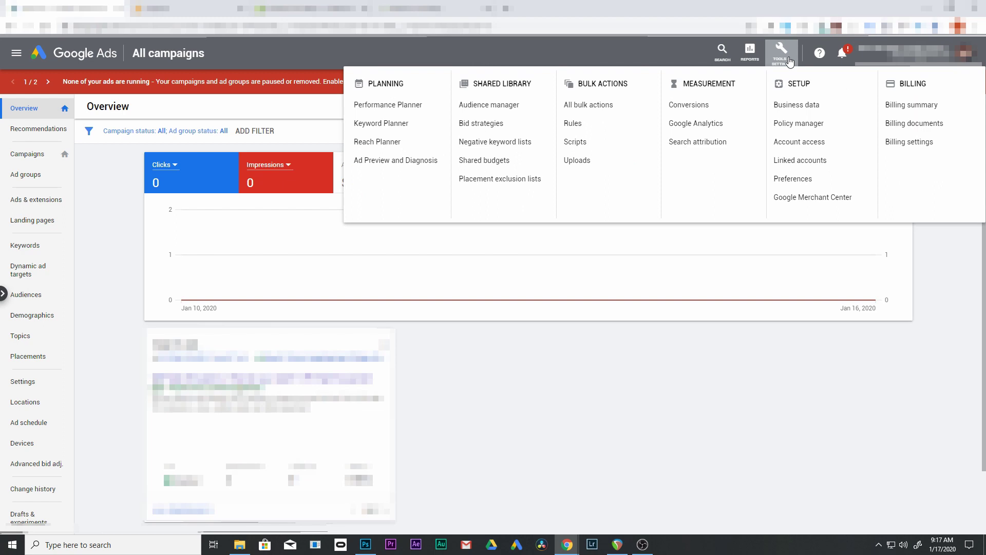
{"action": "left_click", "coordinate": [791, 162]}
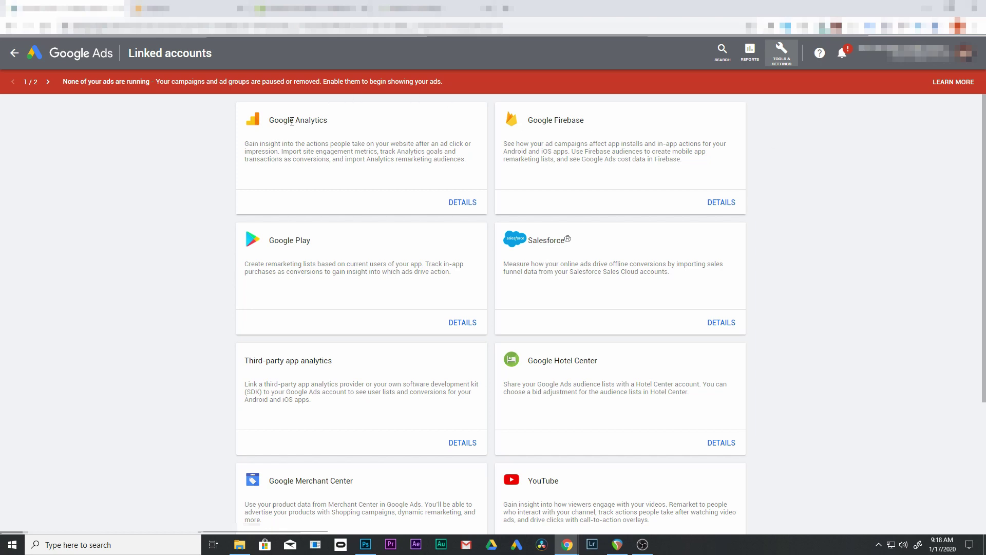
{"action": "left_click", "coordinate": [463, 202]}
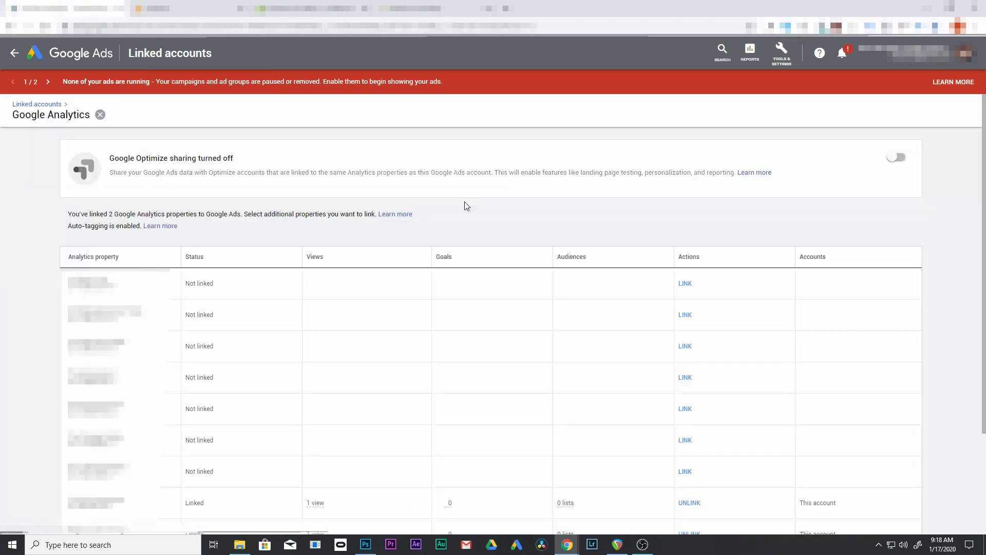
{"action": "scroll", "coordinate": [380, 208], "scroll_direction": "down", "scroll_amount": 3}
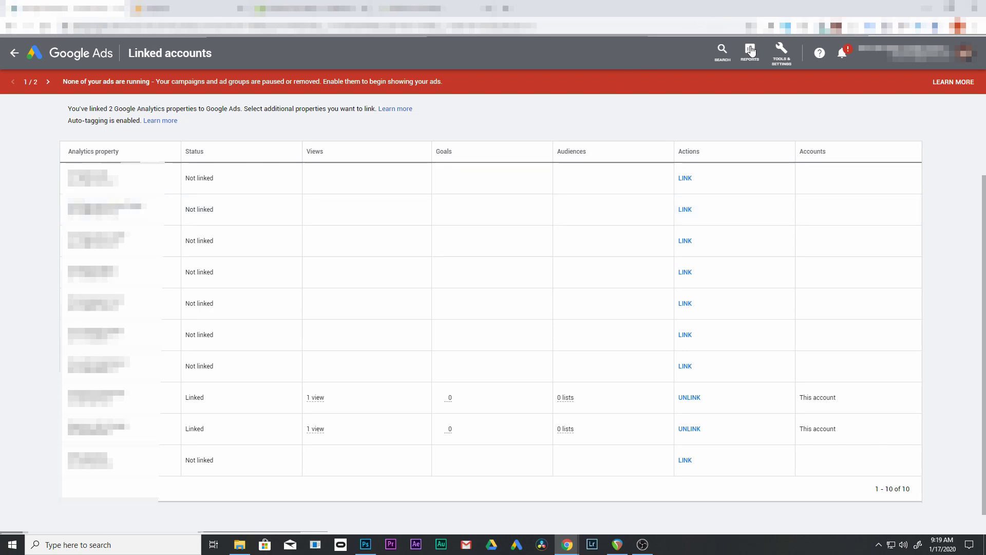
Start a new conversion action that imports conversions from Google Analytics
{"action": "left_click", "coordinate": [787, 56]}
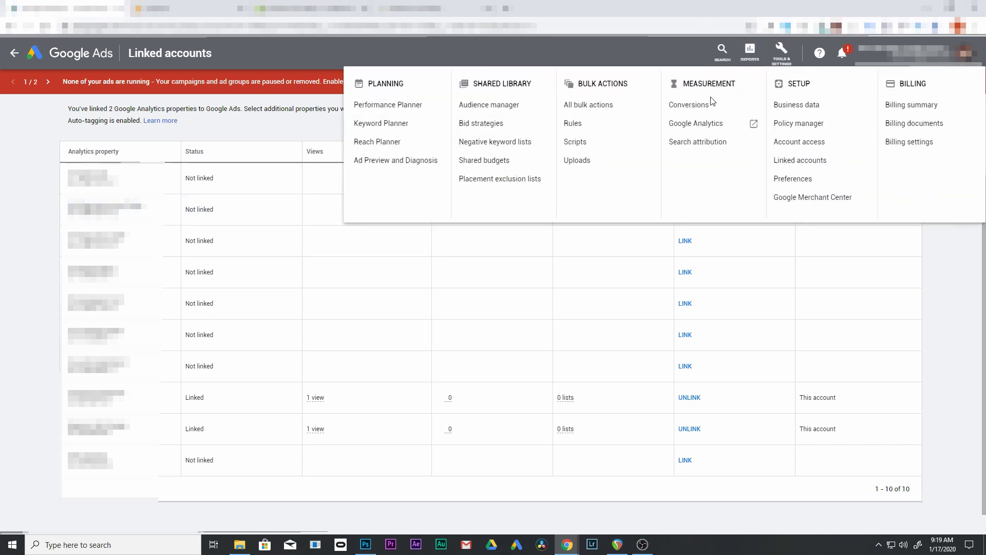
{"action": "left_click", "coordinate": [688, 104]}
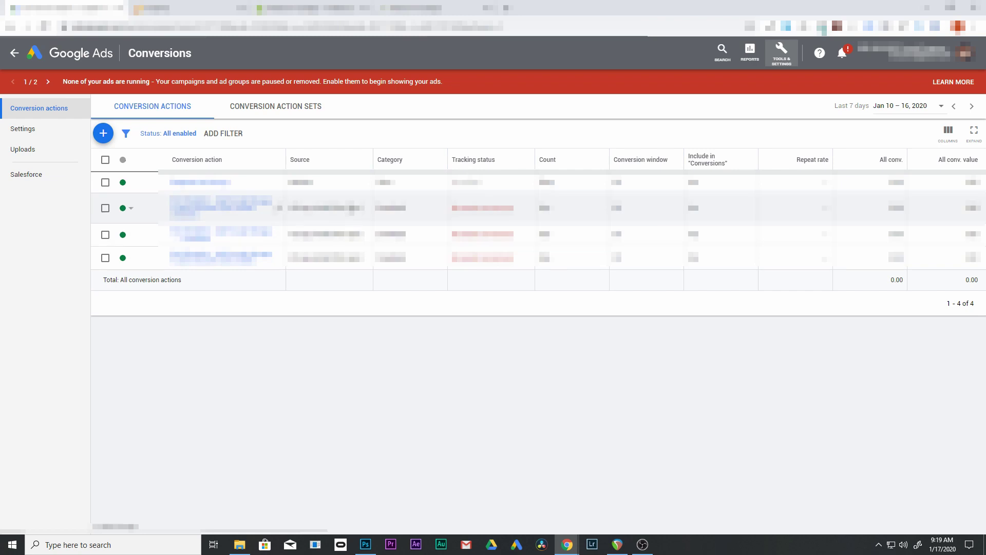
{"action": "left_click", "coordinate": [104, 133]}
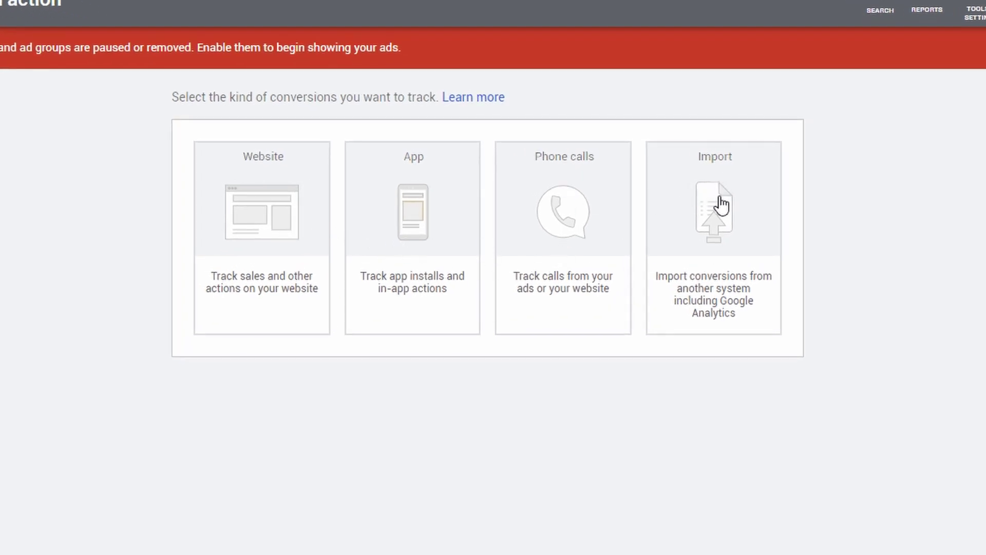
{"action": "left_click", "coordinate": [730, 243]}
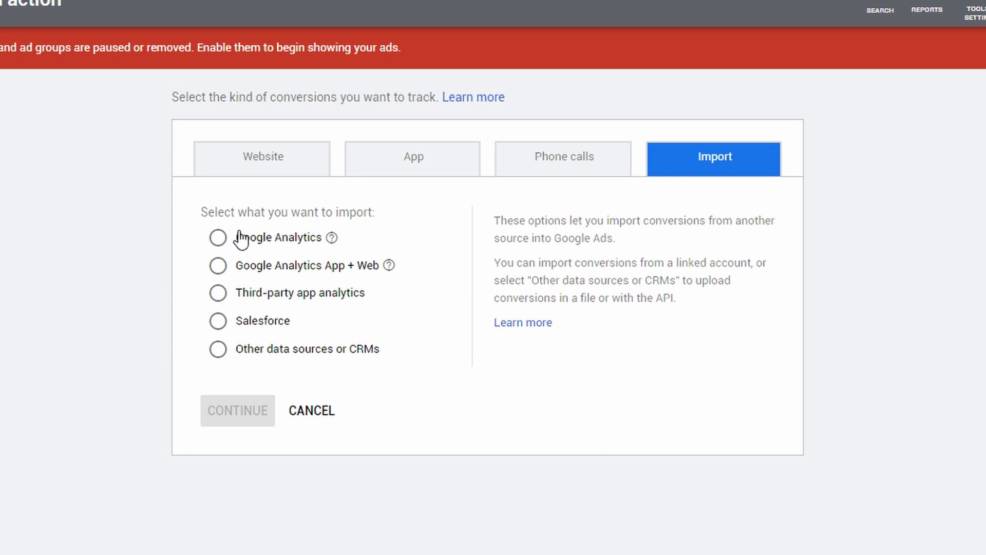
{"action": "left_click", "coordinate": [217, 237]}
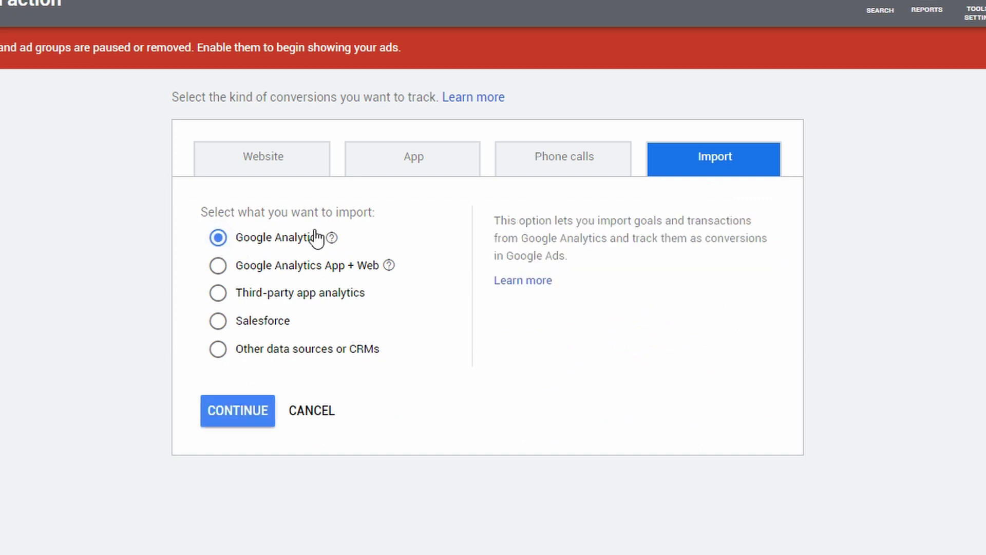
{"action": "left_click", "coordinate": [237, 411]}
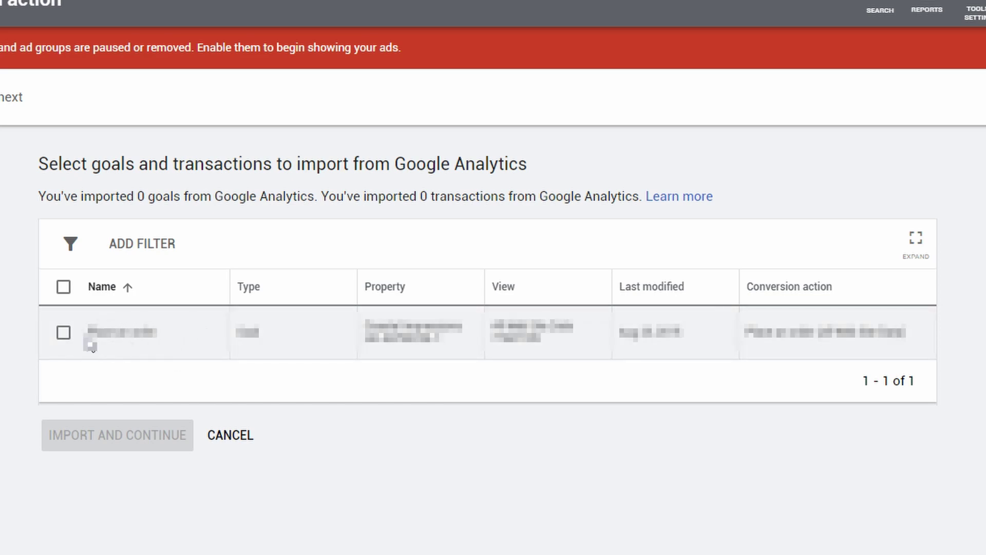
Import the only listed Google Analytics goal as a conversion action and return to the conversion actions
{"action": "left_click", "coordinate": [63, 333]}
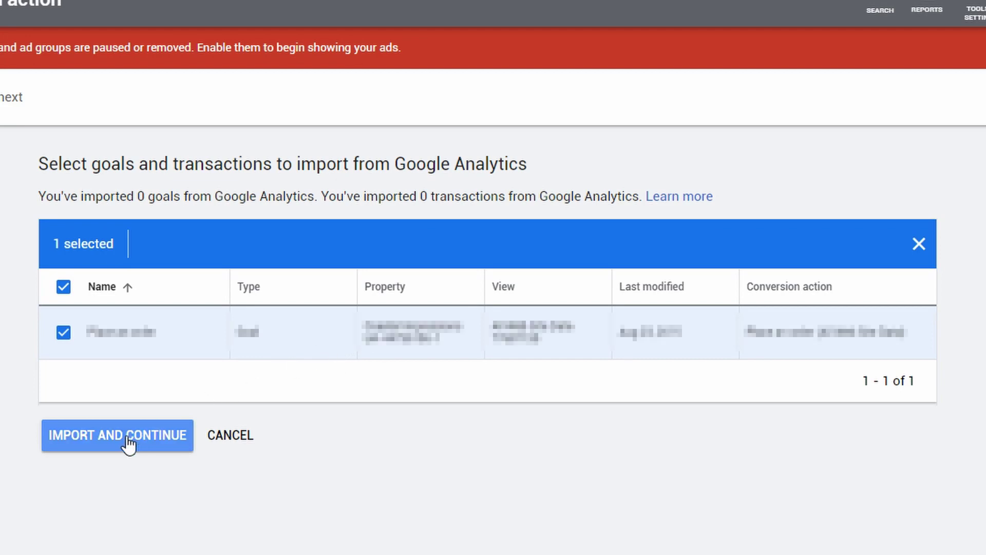
{"action": "left_click", "coordinate": [152, 428]}
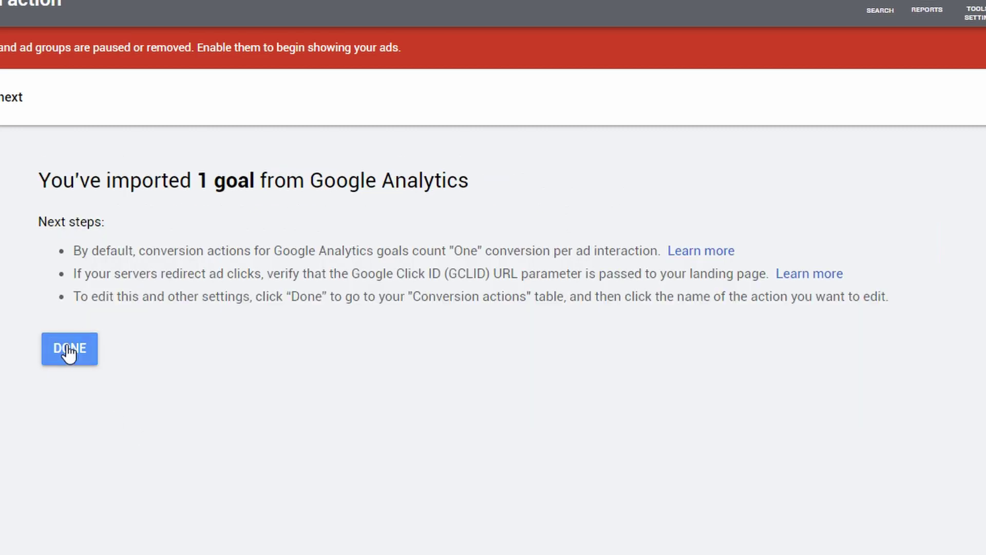
{"action": "left_click", "coordinate": [70, 349]}
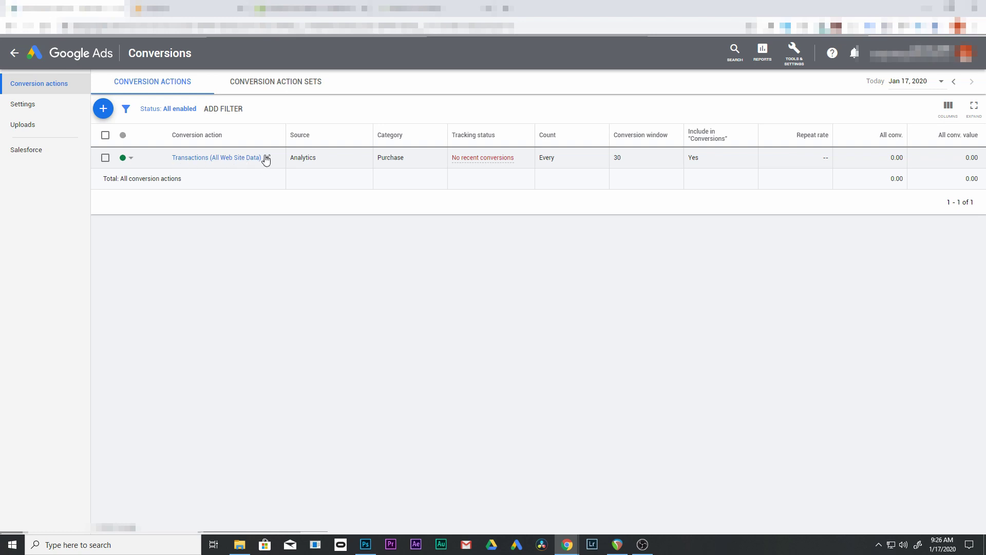
Open the Transactions (All Web Site Data) conversion action's editable settings and examine its conversion name
{"action": "left_click", "coordinate": [229, 160]}
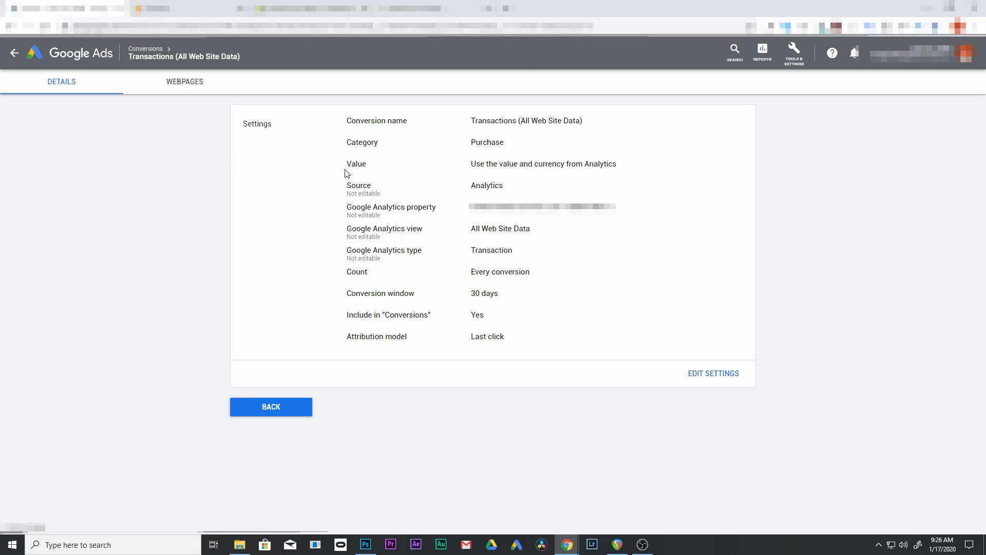
{"action": "left_click", "coordinate": [732, 371]}
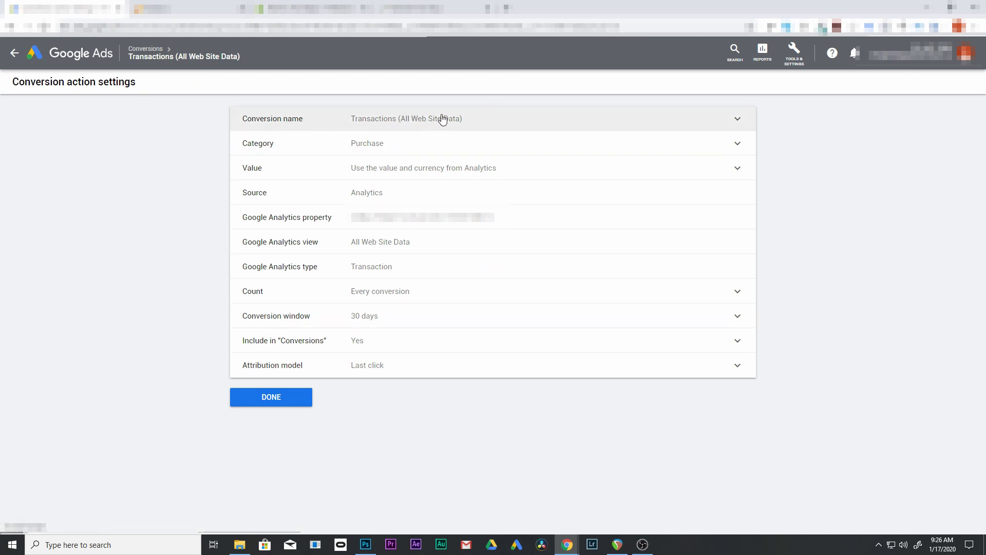
{"action": "left_click", "coordinate": [506, 122]}
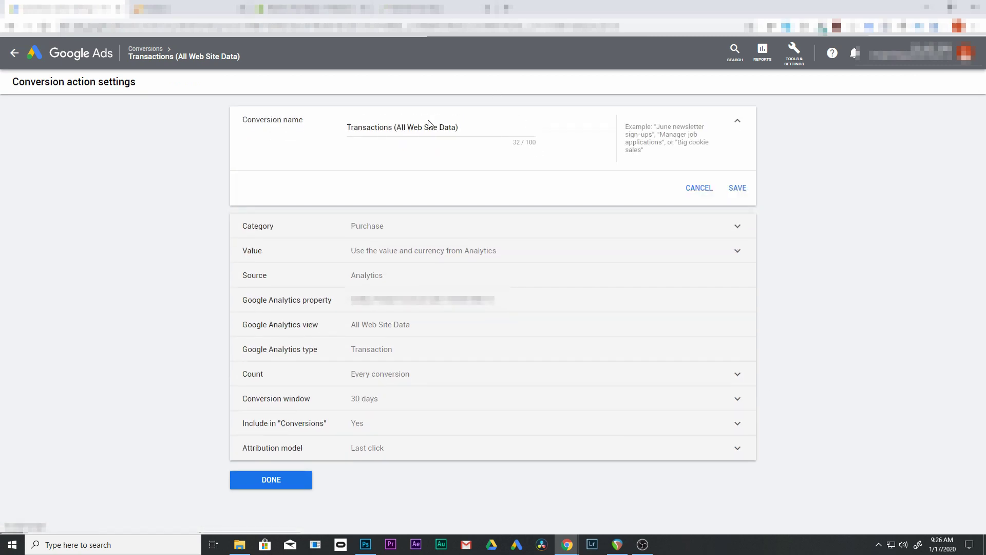
{"action": "left_click", "coordinate": [712, 193]}
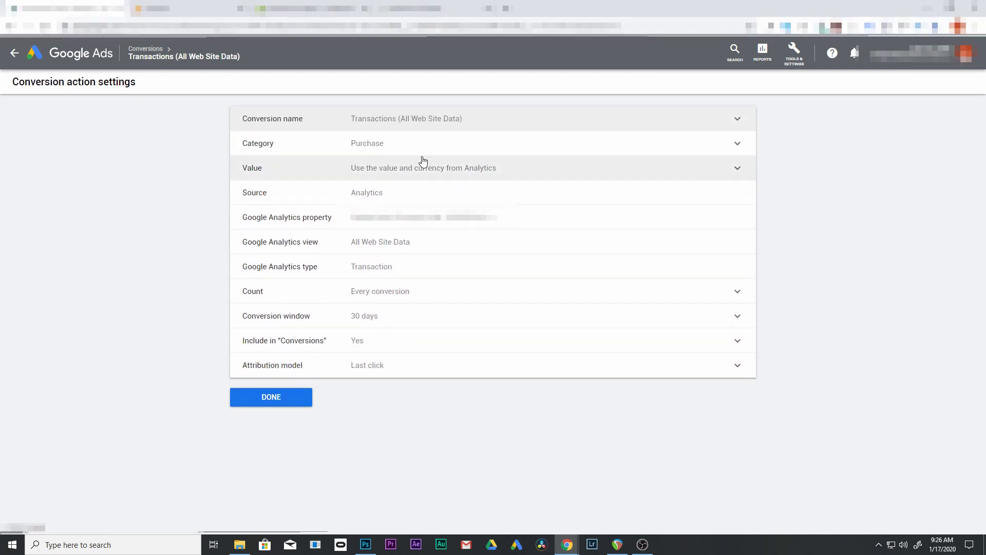
Review the conversion action's category options and save its value setting using the value and currency from Analytics
{"action": "left_click", "coordinate": [437, 145]}
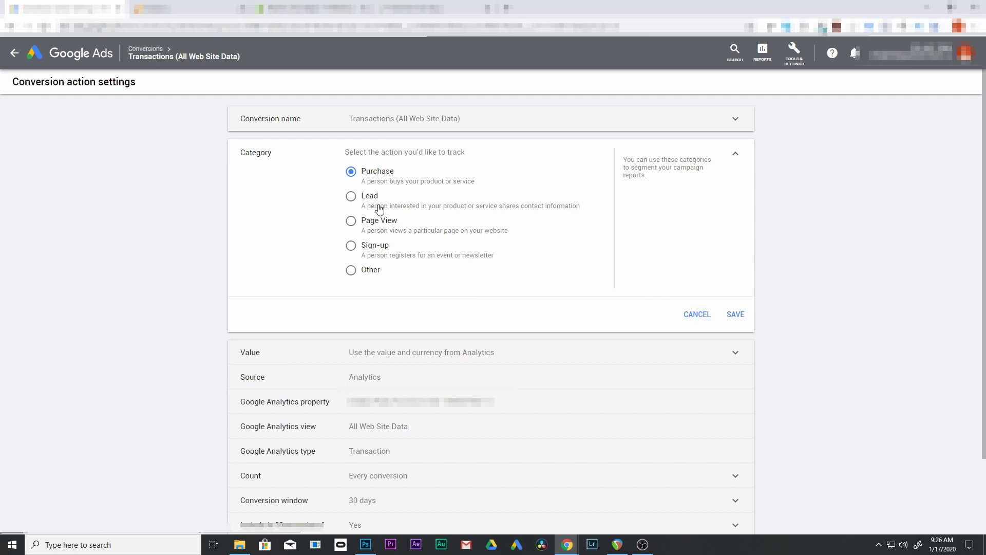
{"action": "left_click", "coordinate": [683, 315]}
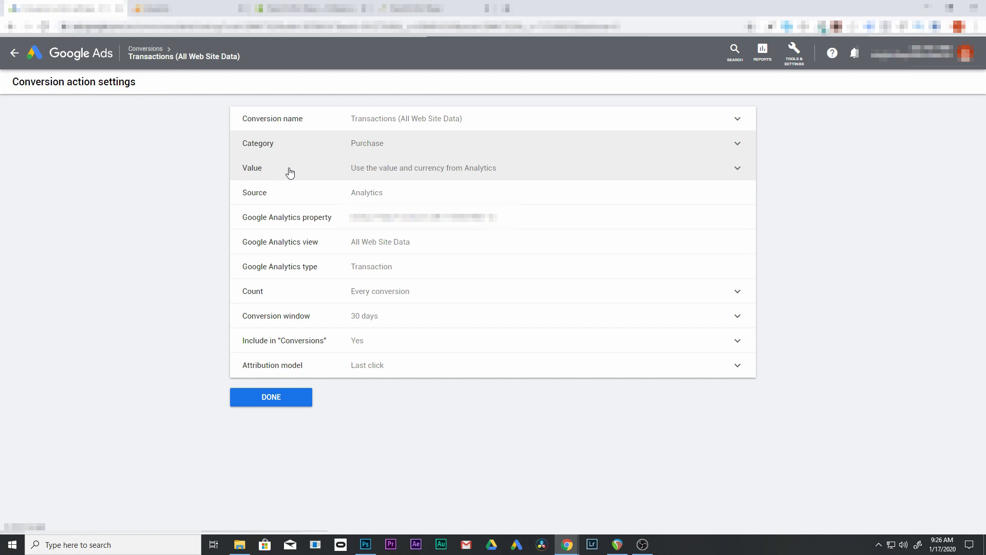
{"action": "left_click", "coordinate": [341, 170]}
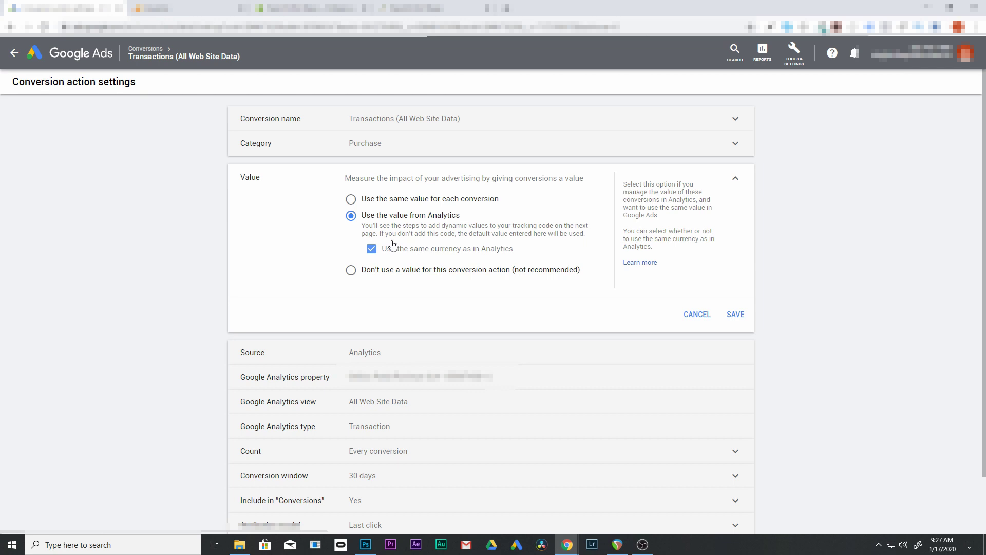
{"action": "left_click", "coordinate": [738, 315]}
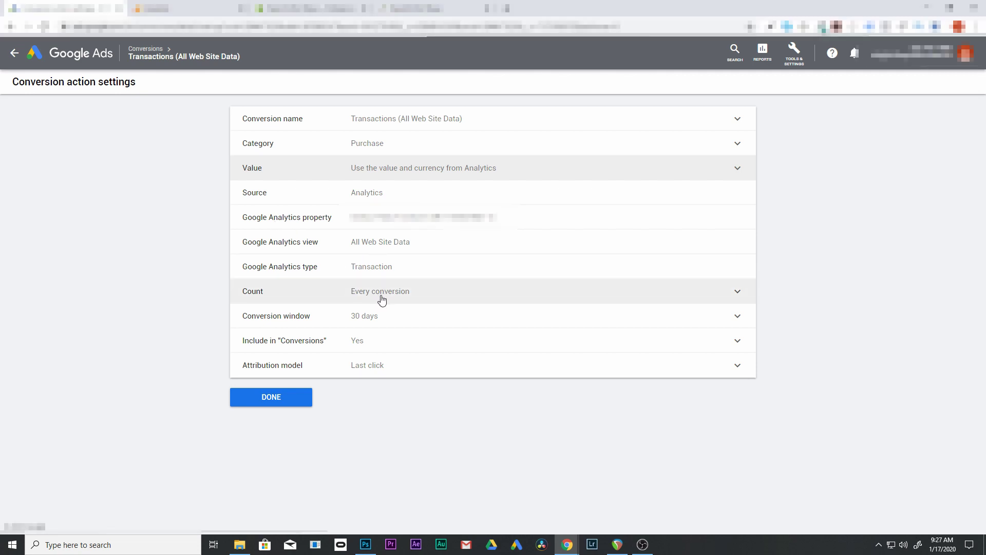
Review the conversion count options without changing them, and save a conversion window of 30 days
{"action": "left_click", "coordinate": [414, 300]}
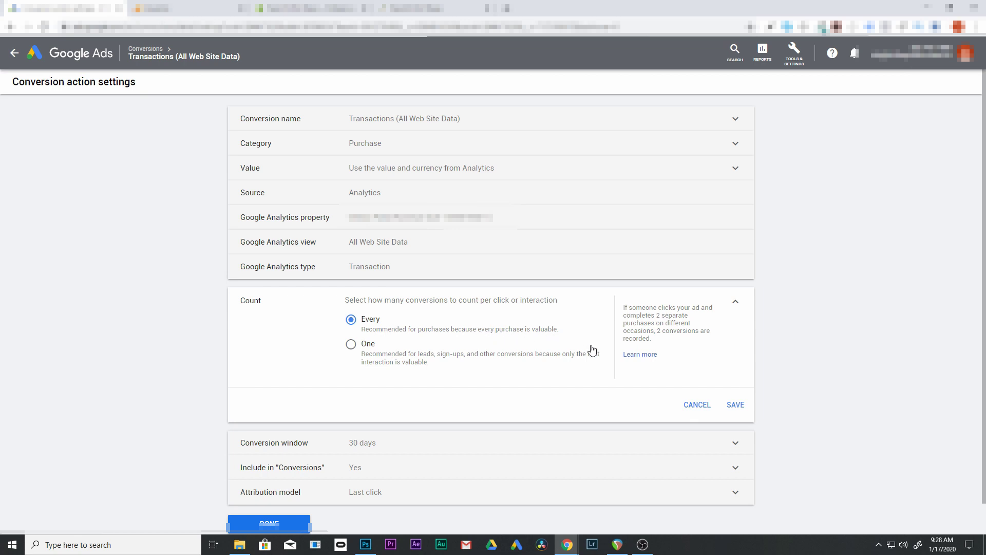
{"action": "left_click", "coordinate": [697, 404]}
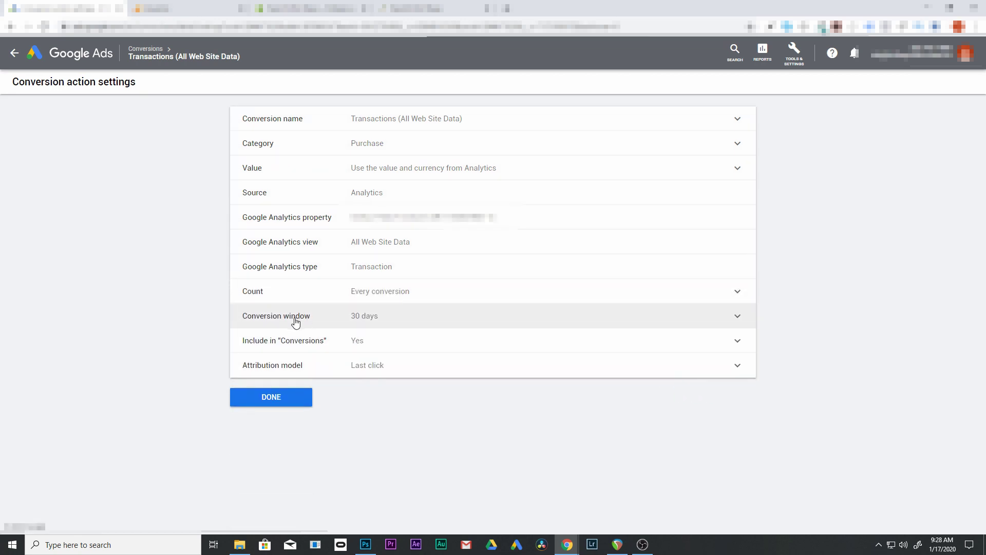
{"action": "left_click", "coordinate": [385, 319]}
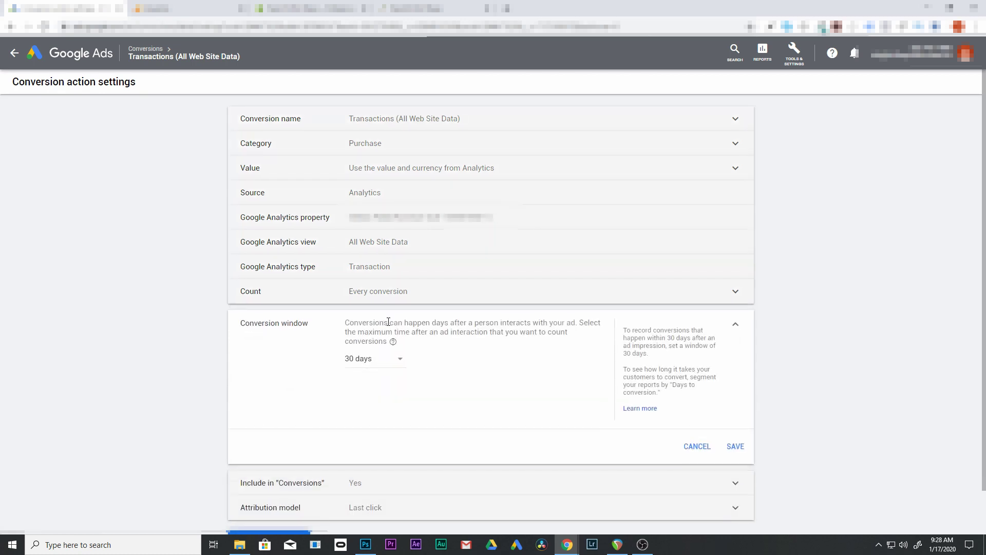
{"action": "left_click", "coordinate": [401, 364]}
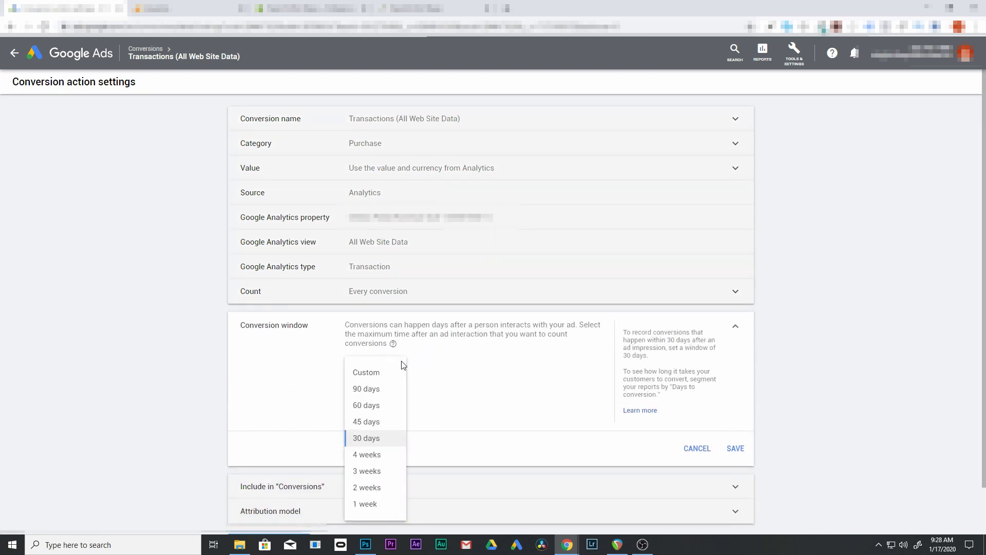
{"action": "left_click", "coordinate": [368, 440]}
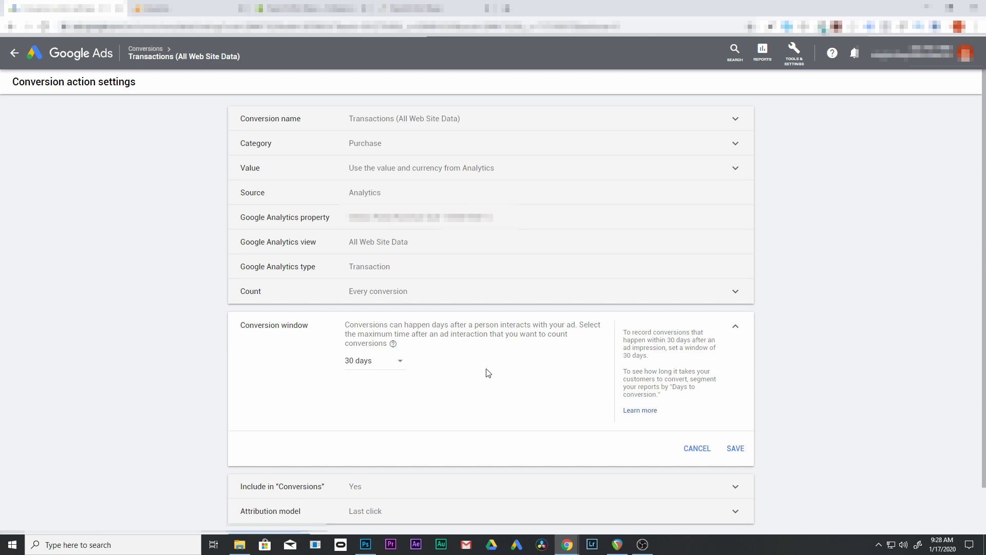
{"action": "left_click", "coordinate": [381, 365]}
{"action": "left_click", "coordinate": [444, 361]}
{"action": "left_click", "coordinate": [397, 369]}
{"action": "left_click", "coordinate": [467, 362]}
{"action": "left_click", "coordinate": [737, 450]}
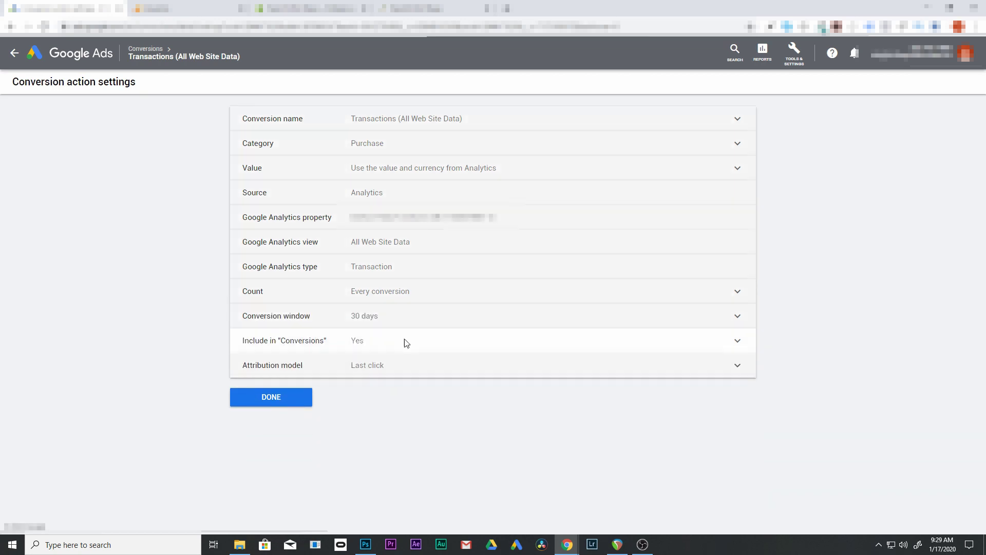
Review the Include in "Conversions" option, save Last click as the attribution model, and finish editing the conversion action
{"action": "left_click", "coordinate": [406, 343]}
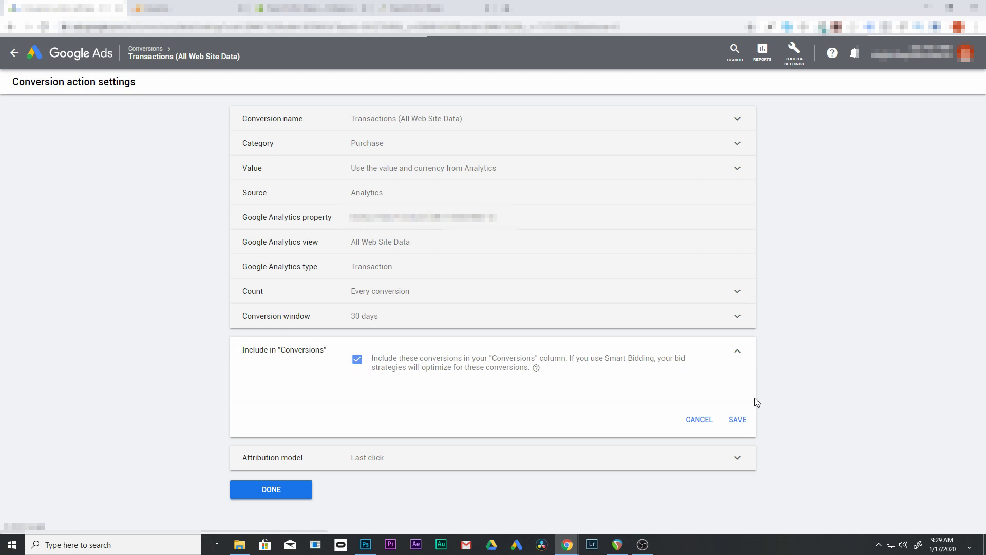
{"action": "left_click", "coordinate": [699, 419]}
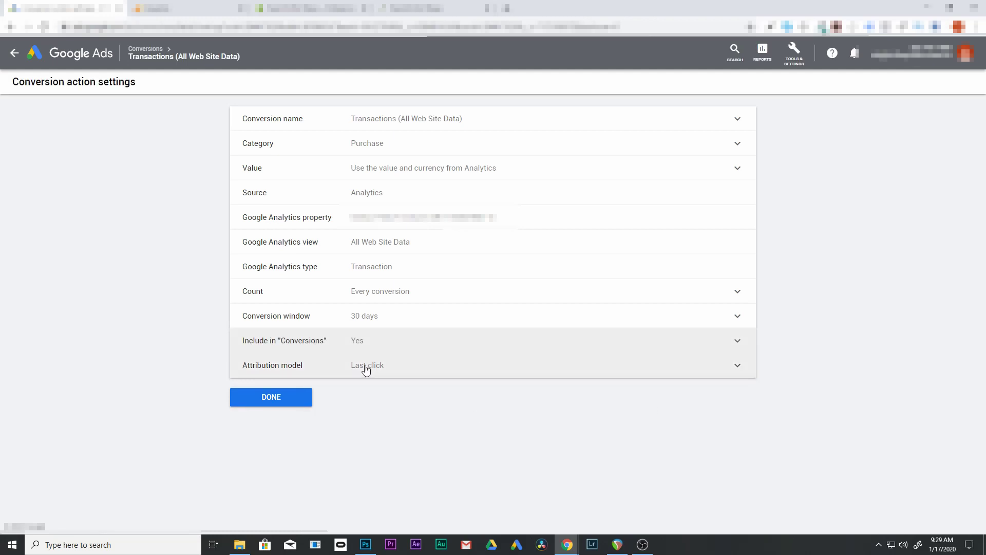
{"action": "left_click", "coordinate": [432, 372]}
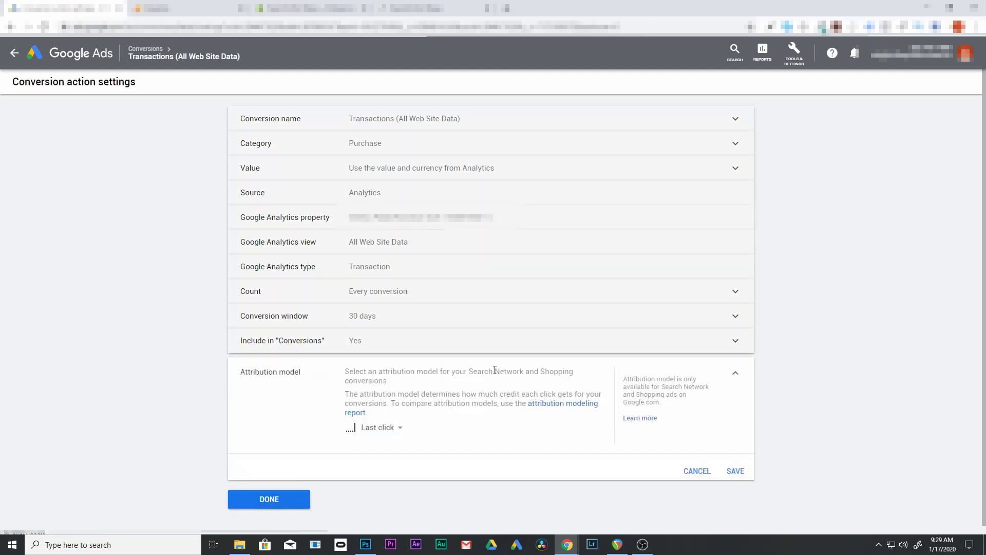
{"action": "left_click", "coordinate": [398, 434]}
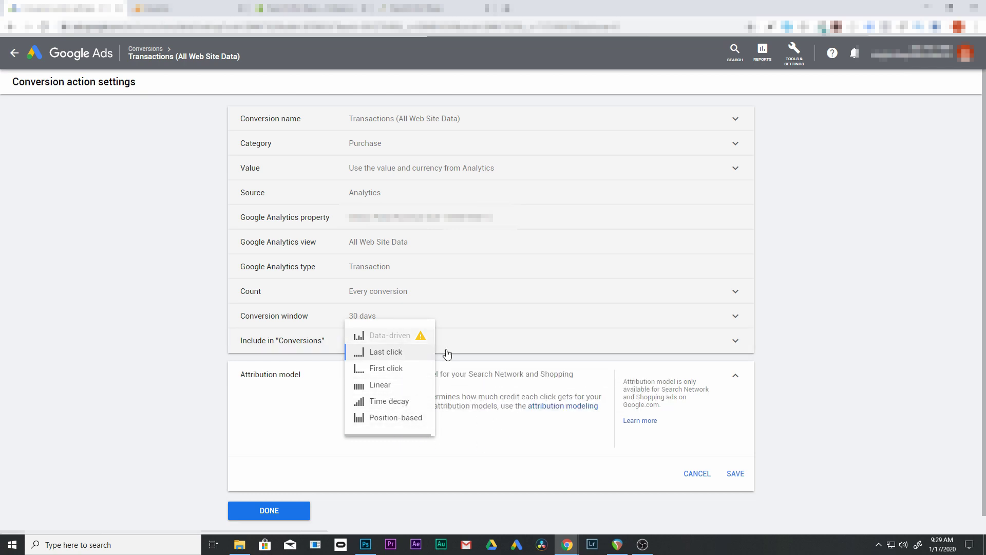
{"action": "left_click", "coordinate": [383, 353]}
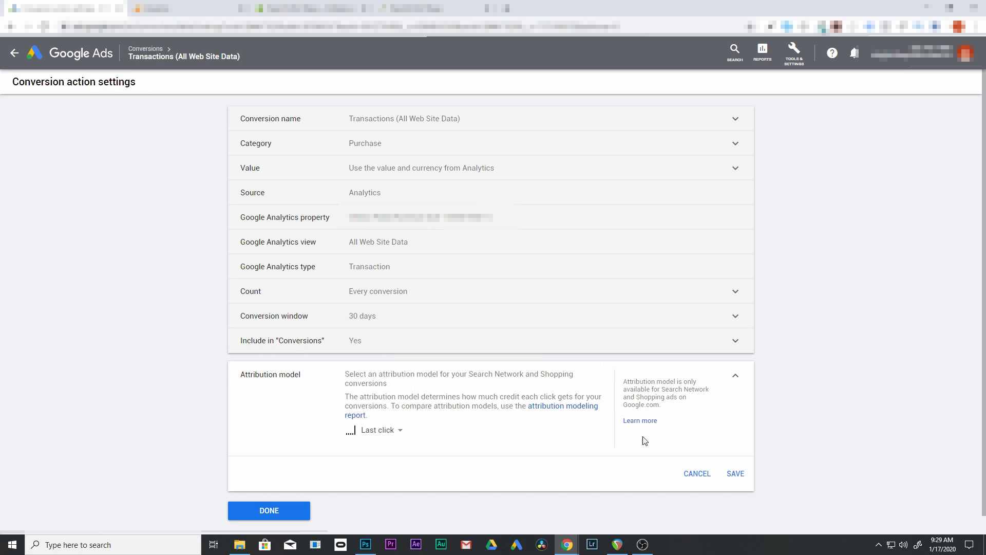
{"action": "left_click", "coordinate": [734, 475]}
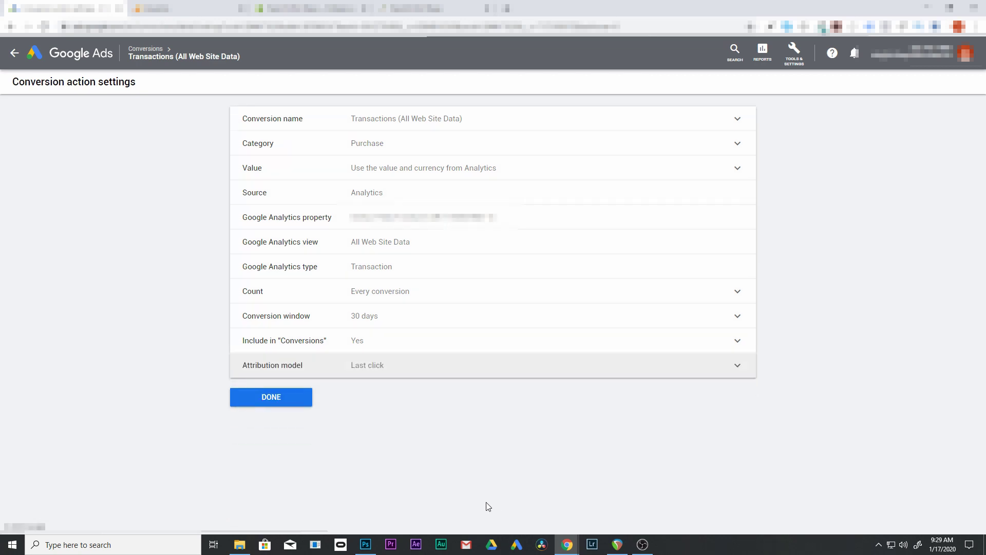
{"action": "left_click", "coordinate": [289, 404]}
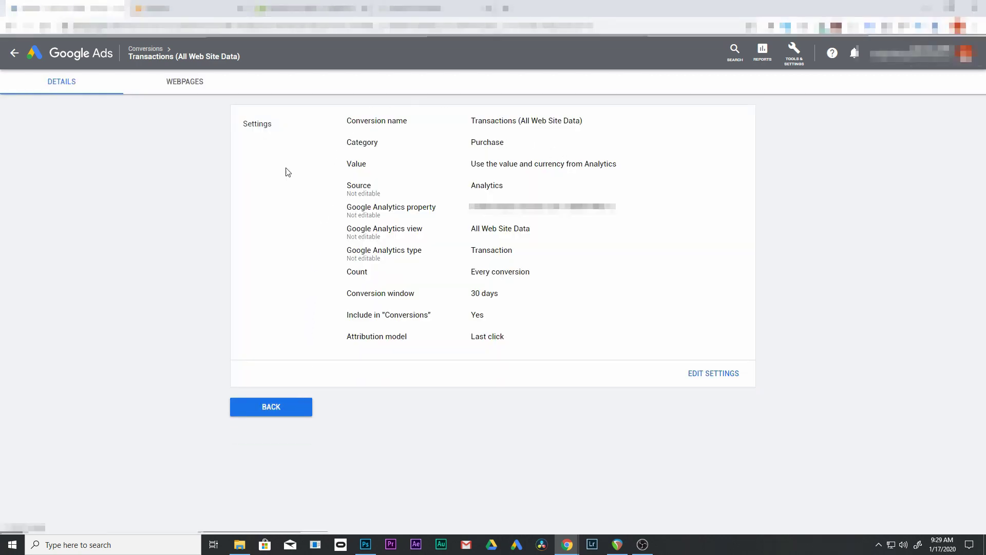
Open the Search Text Ads campaign's settings from the campaigns list and expand its additional settings
{"action": "left_click", "coordinate": [10, 53]}
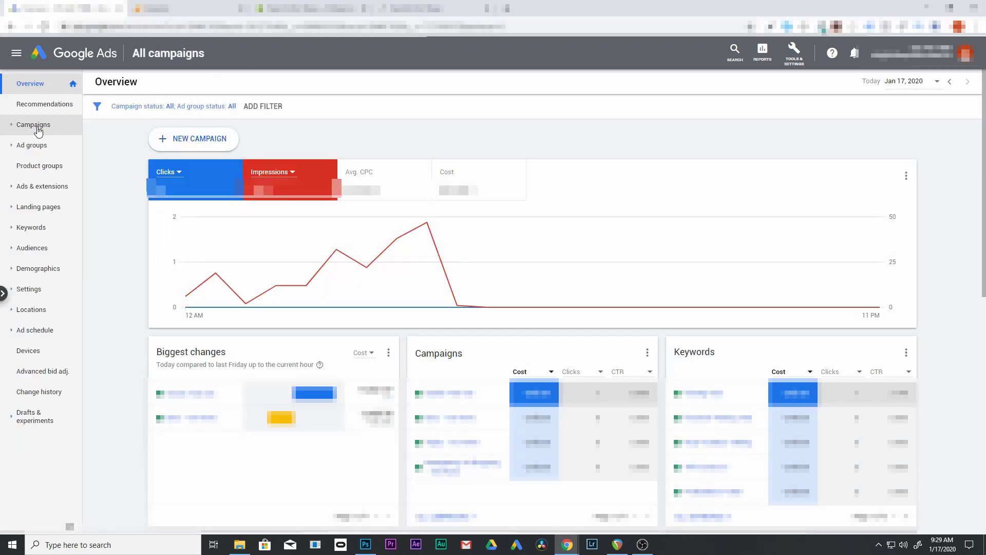
{"action": "left_click", "coordinate": [33, 125]}
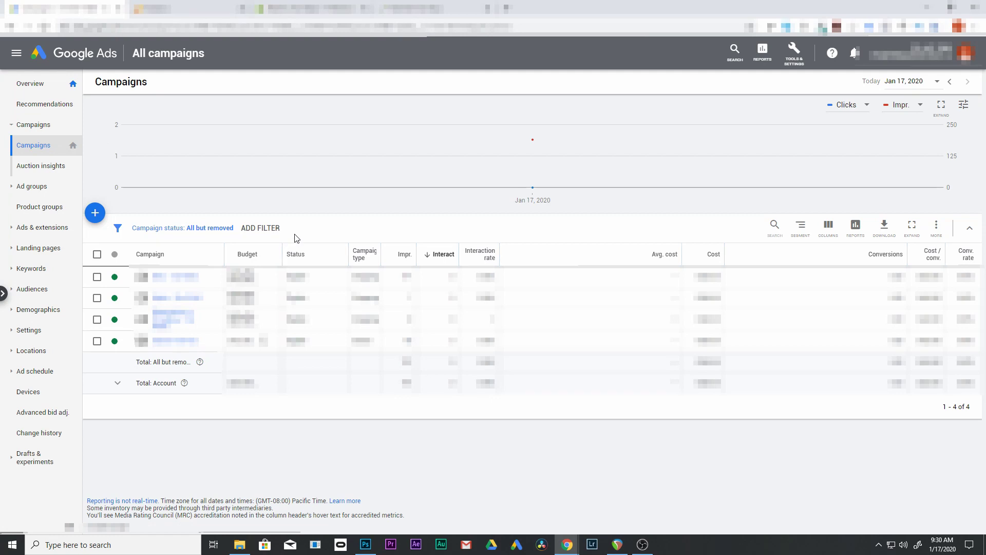
{"action": "left_click", "coordinate": [174, 341]}
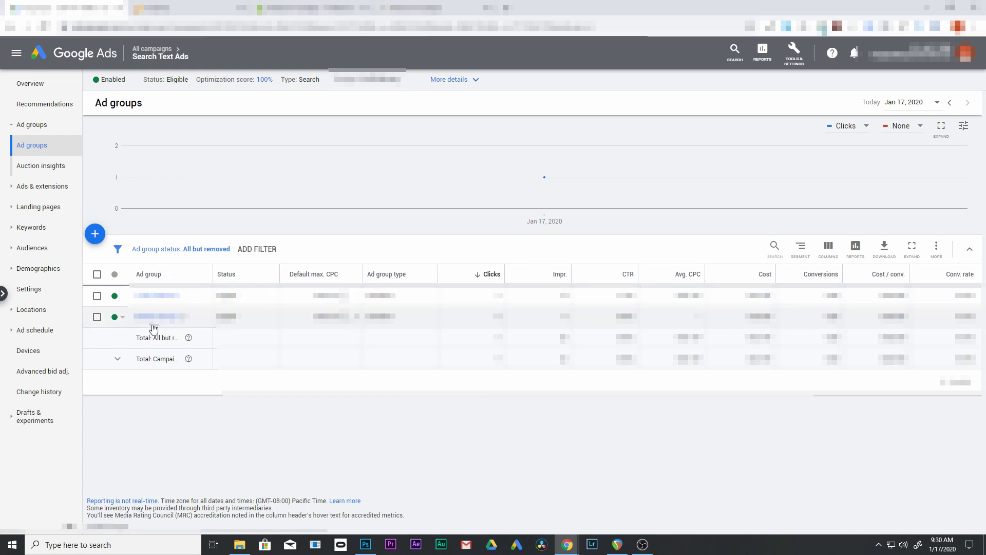
{"action": "left_click", "coordinate": [32, 291]}
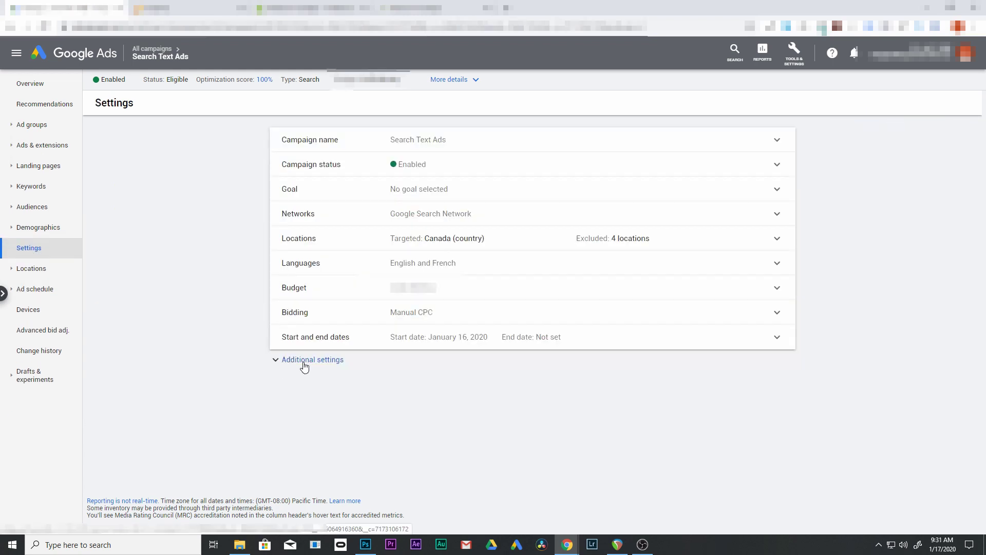
{"action": "left_click", "coordinate": [304, 365]}
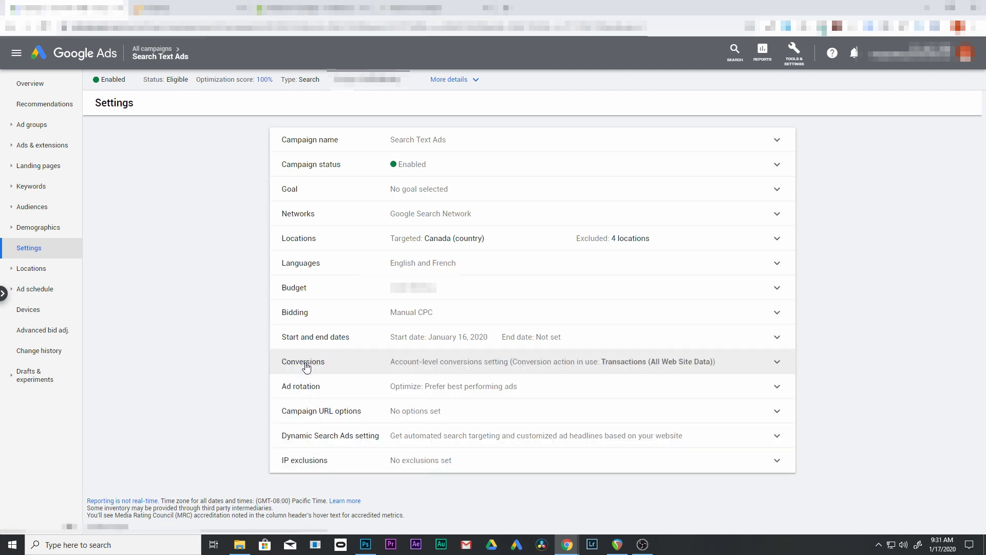
Save the campaign's conversions setting with the account-level "Include in 'Conversions'" option and return to all campaigns
{"action": "left_click", "coordinate": [437, 364]}
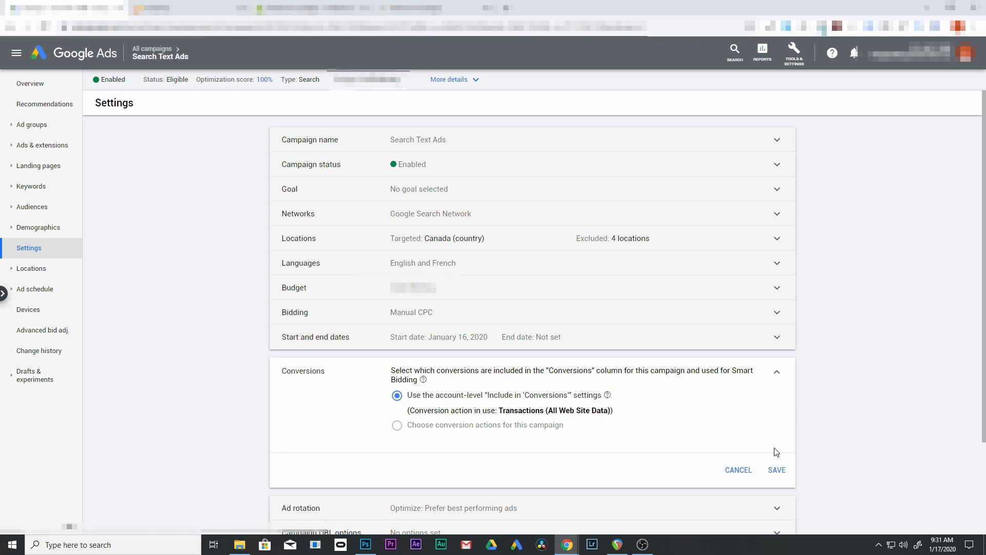
{"action": "scroll", "coordinate": [655, 418], "scroll_direction": "down", "scroll_amount": 3}
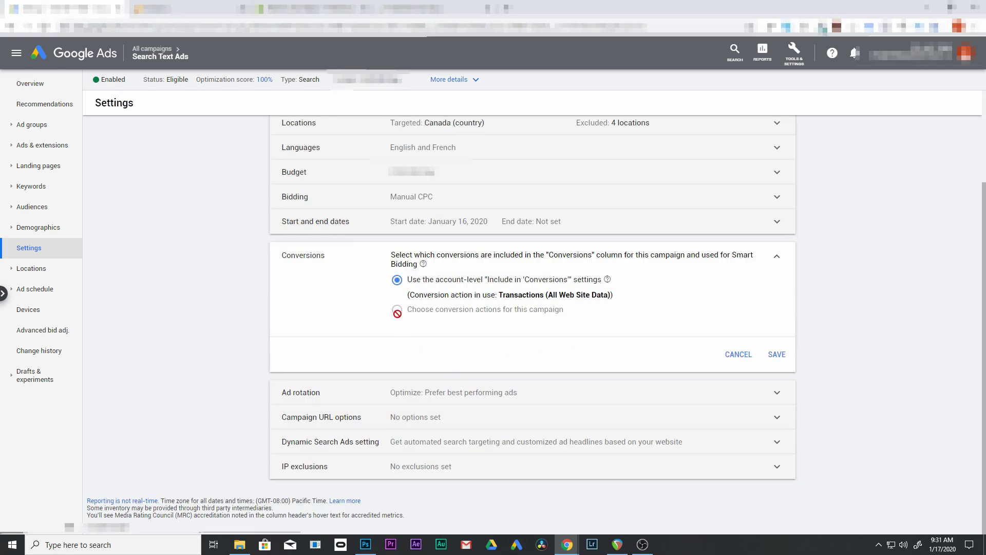
{"action": "mouse_move", "coordinate": [397, 310]}
{"action": "left_click", "coordinate": [776, 354]}
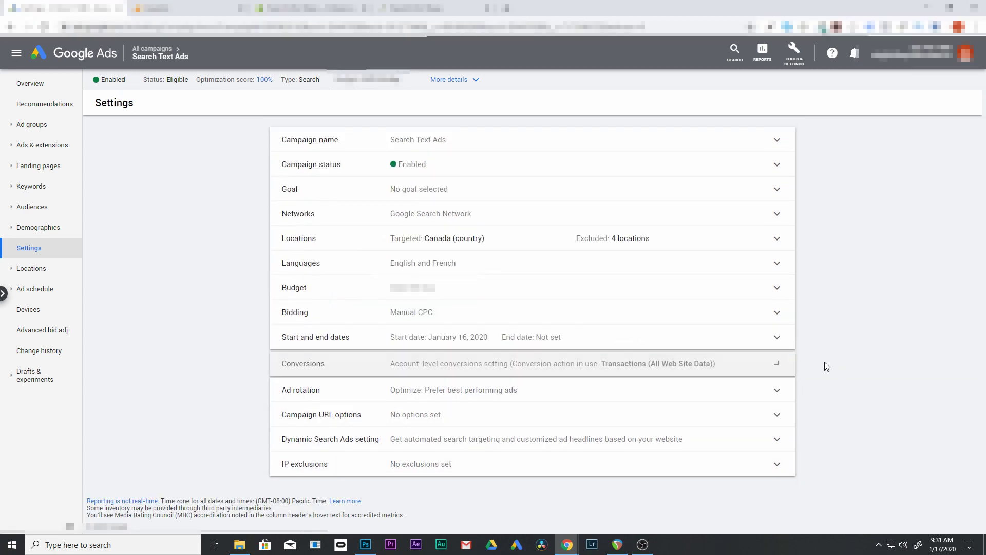
{"action": "left_click", "coordinate": [153, 52]}
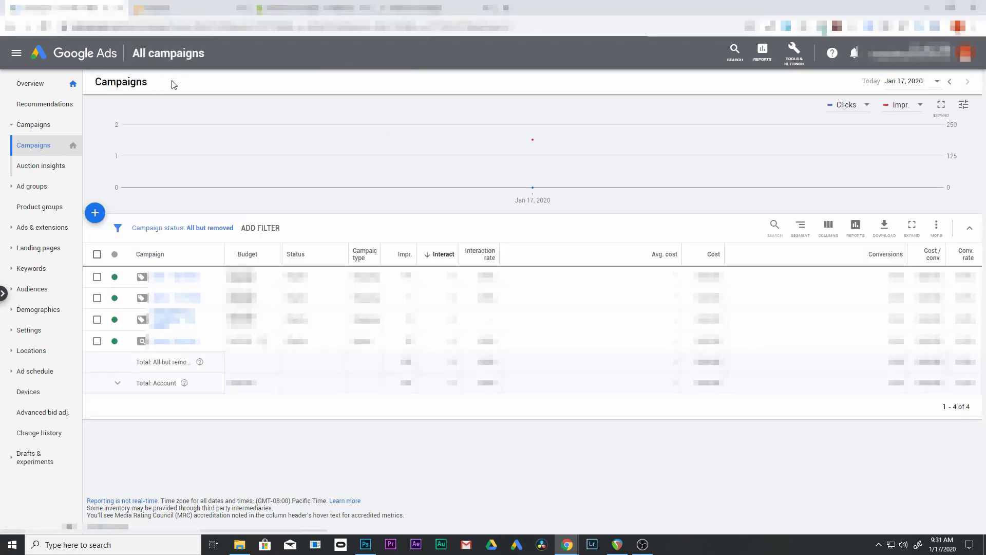